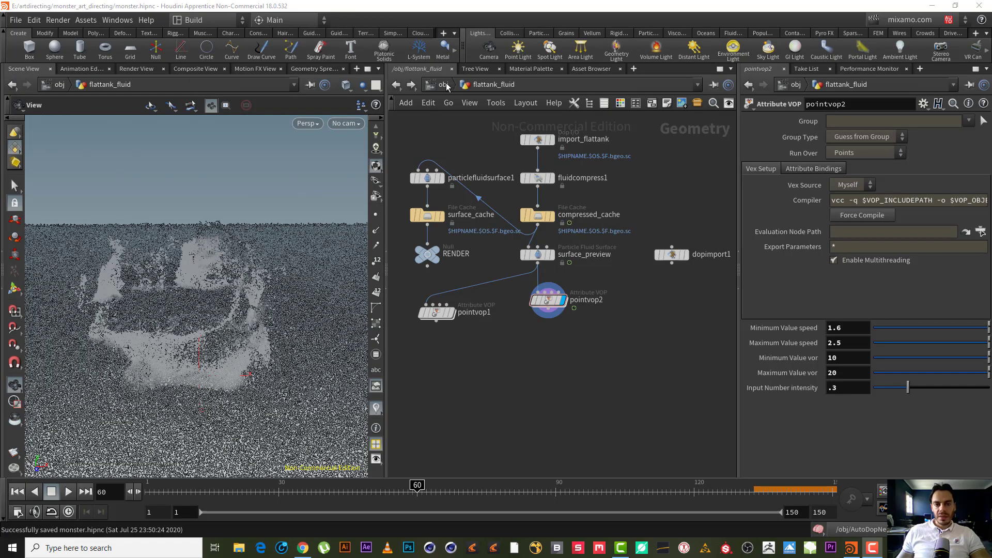
click(397, 84)
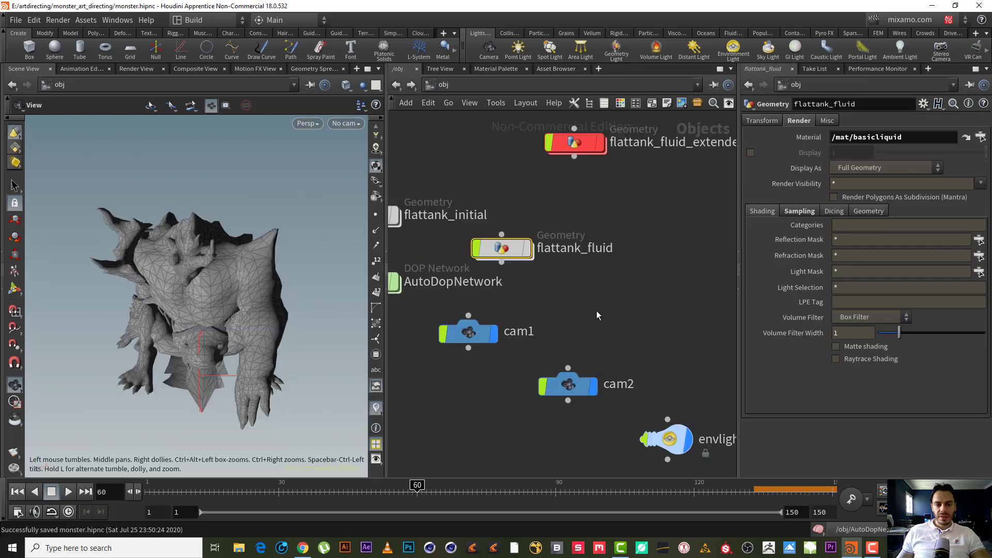
middle_drag(597, 311, 684, 321)
scroll(684, 322, down, 2)
scroll(646, 297, down, 2)
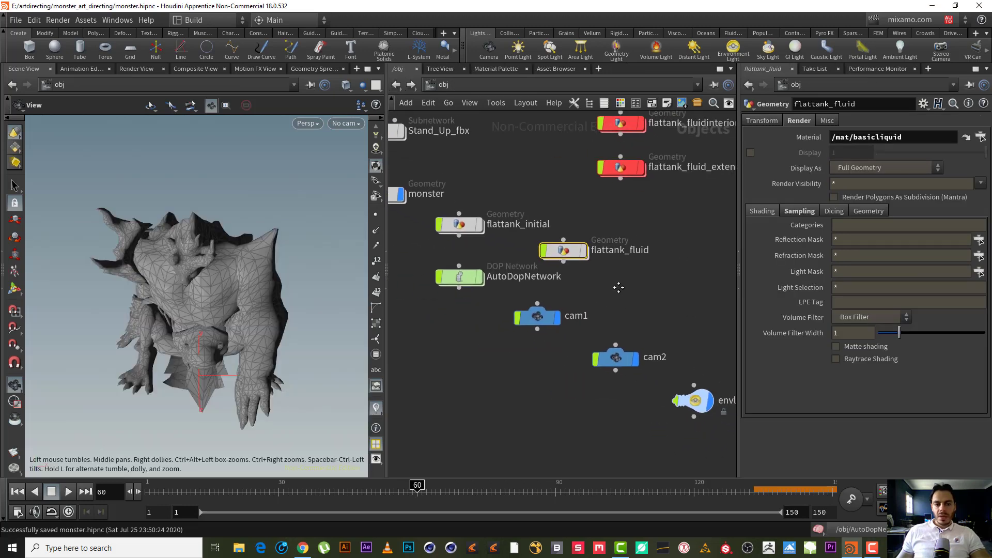
scroll(631, 286, up, 2)
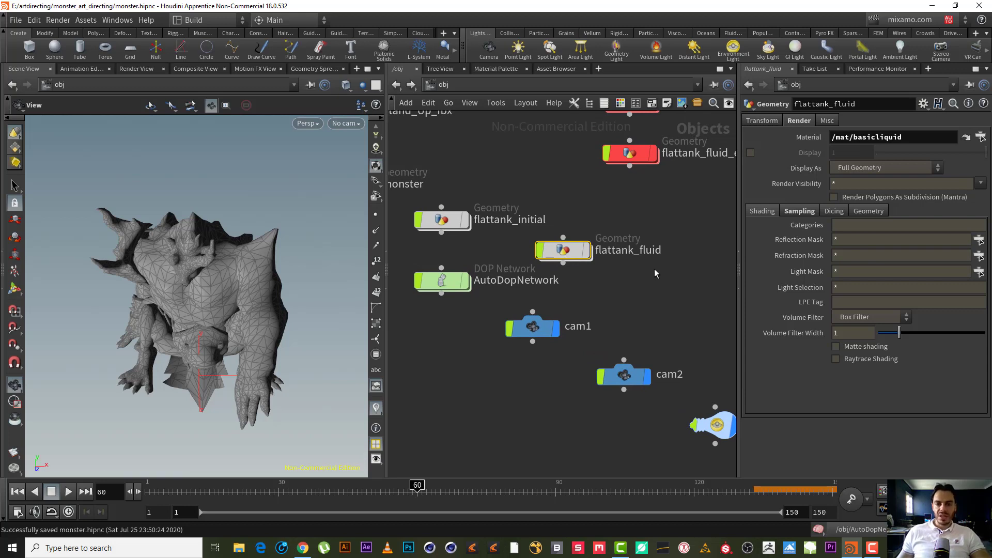
middle_drag(654, 283, 612, 275)
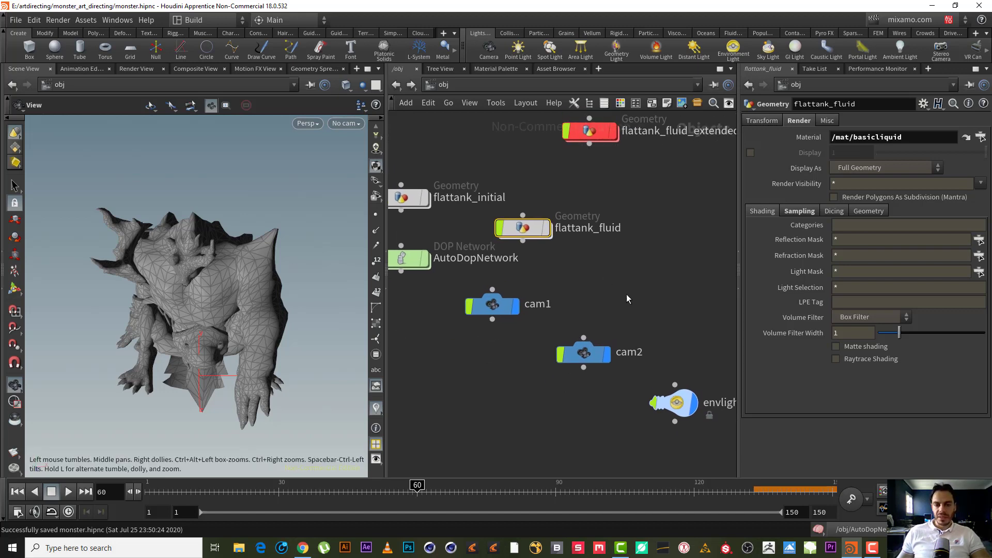
scroll(633, 272, down, 3)
middle_drag(580, 284, 598, 368)
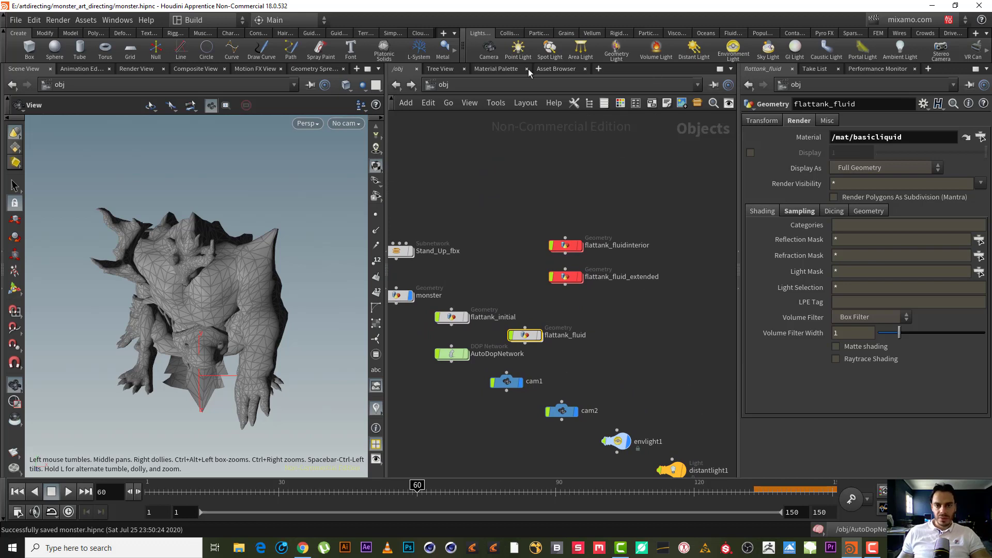
Step: Build a whitewater setup from the flattank fluid with the Oceans Whitewater tool, then save the scene
click(706, 33)
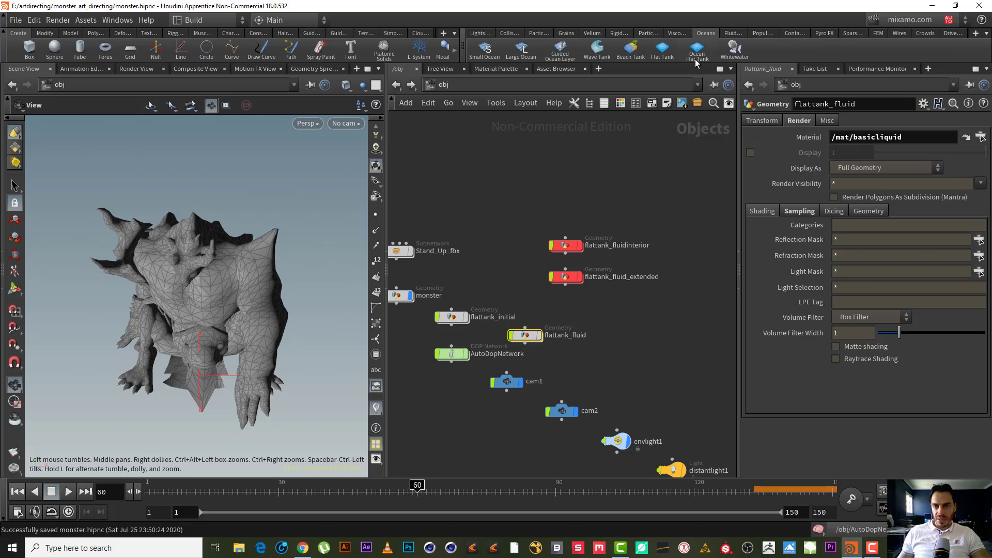
click(648, 33)
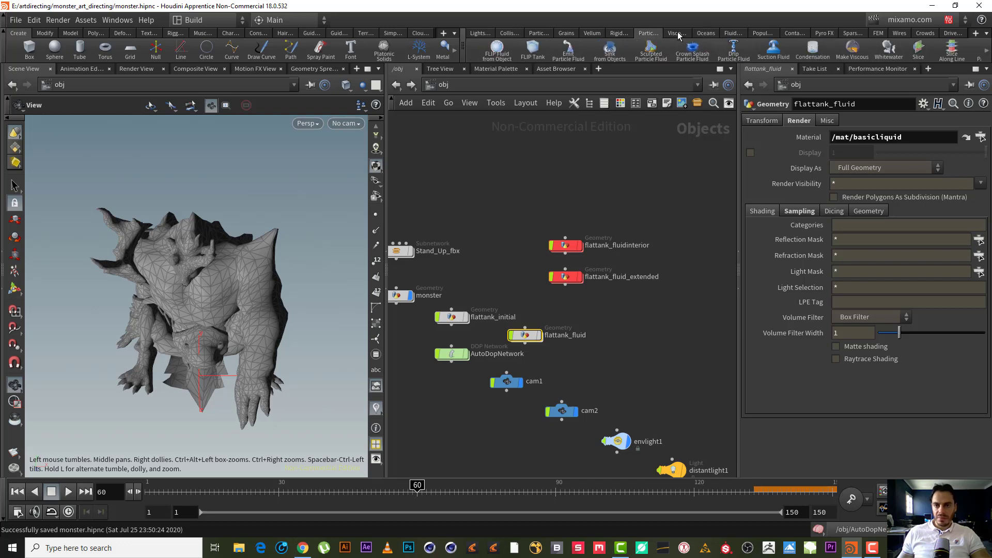
click(707, 34)
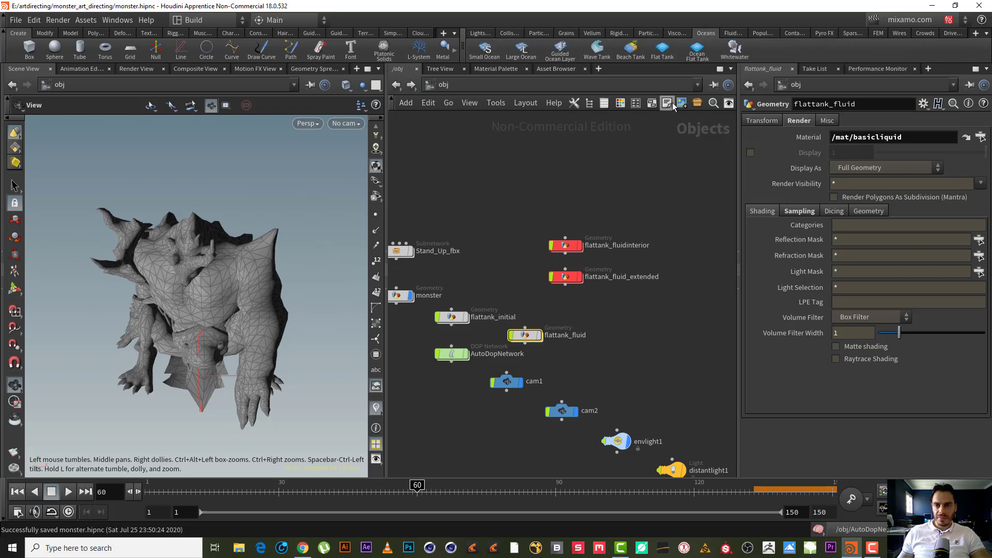
click(738, 53)
double_click(451, 354)
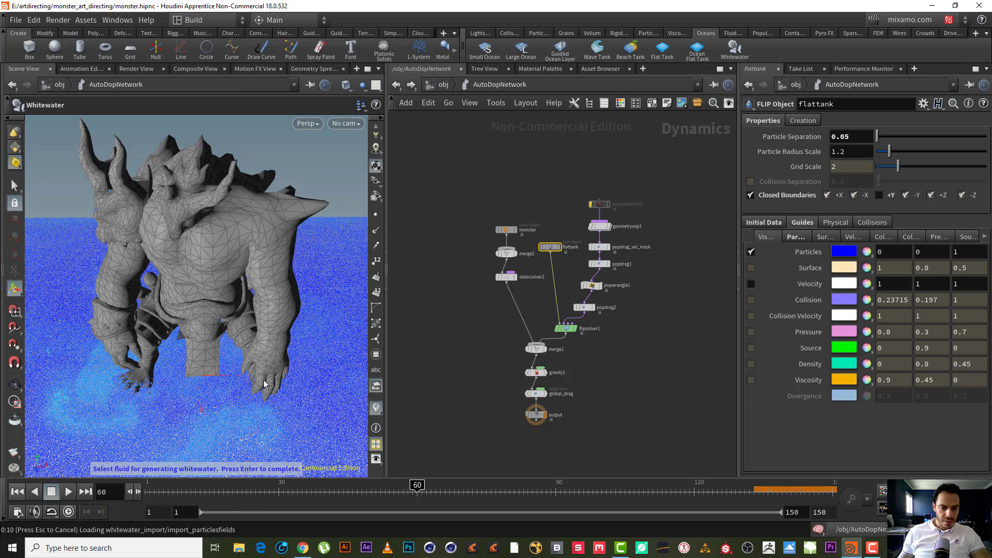
key(ctrl+s)
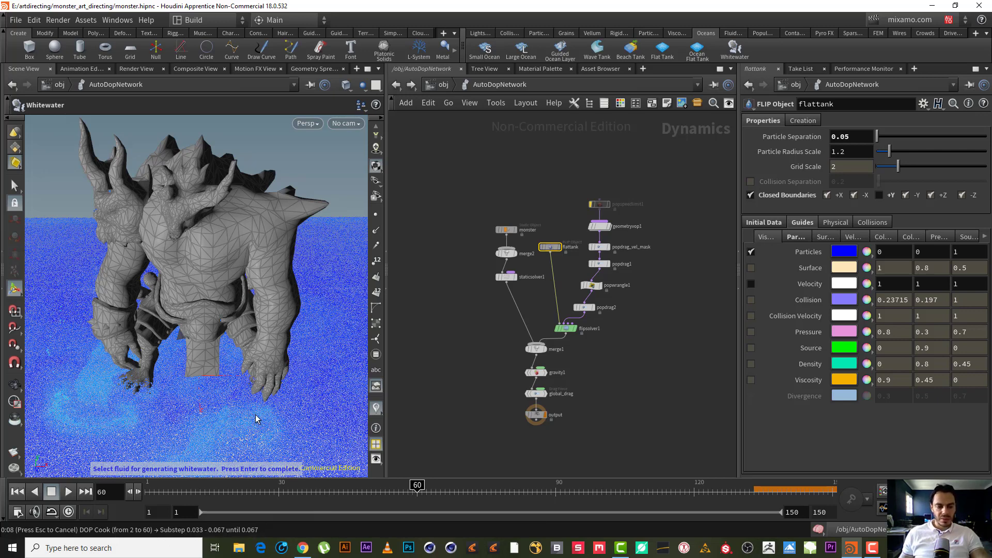
key(ctrl+s)
Step: Confirm the flattank fluid, then jump to frame 1 and the last frame to cook the whitewater simulation
key(Return)
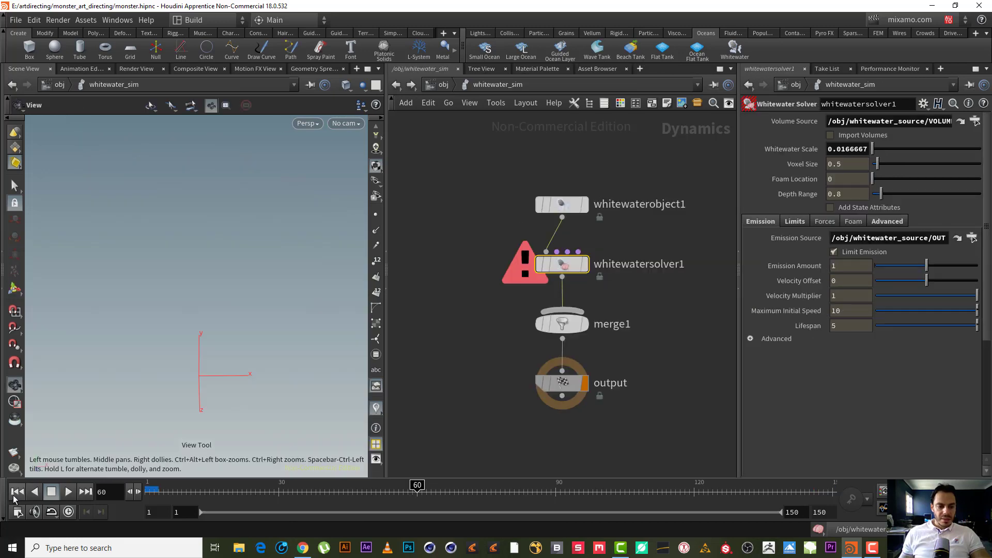
click(24, 492)
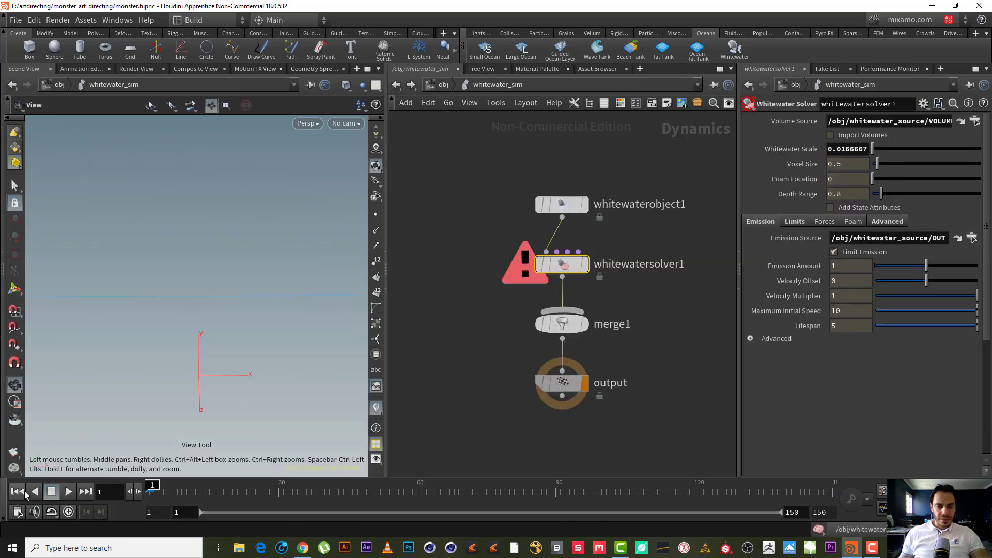
click(89, 492)
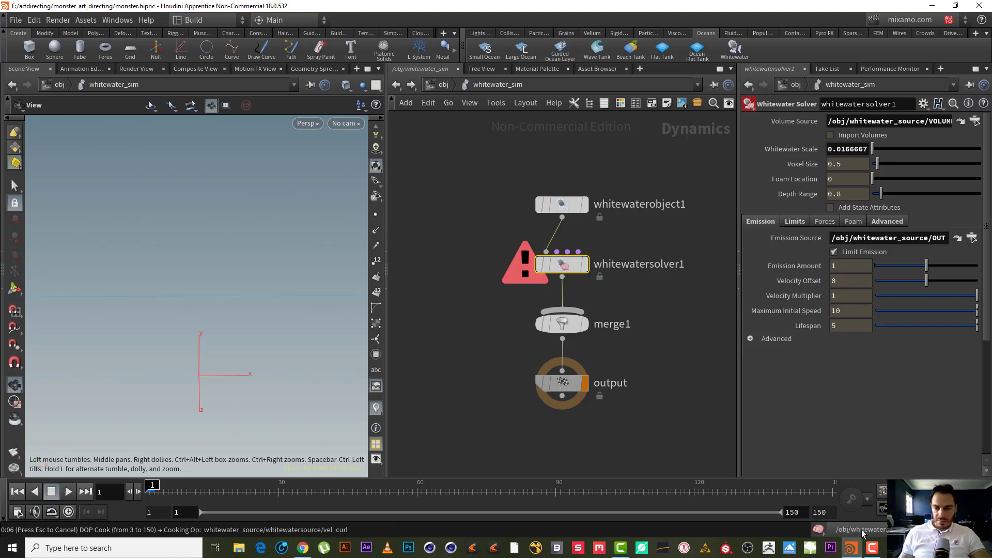
click(872, 548)
click(609, 395)
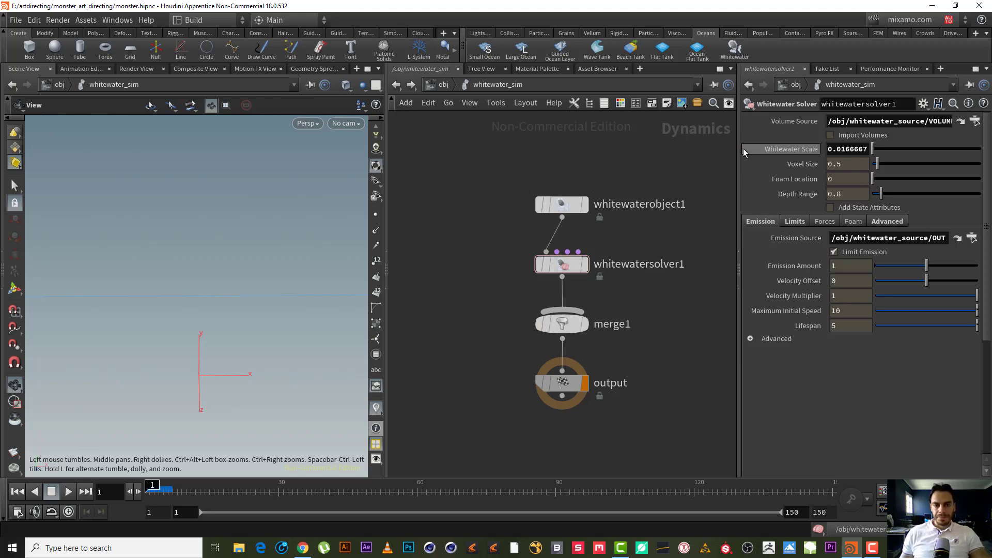
middle_drag(560, 165, 532, 172)
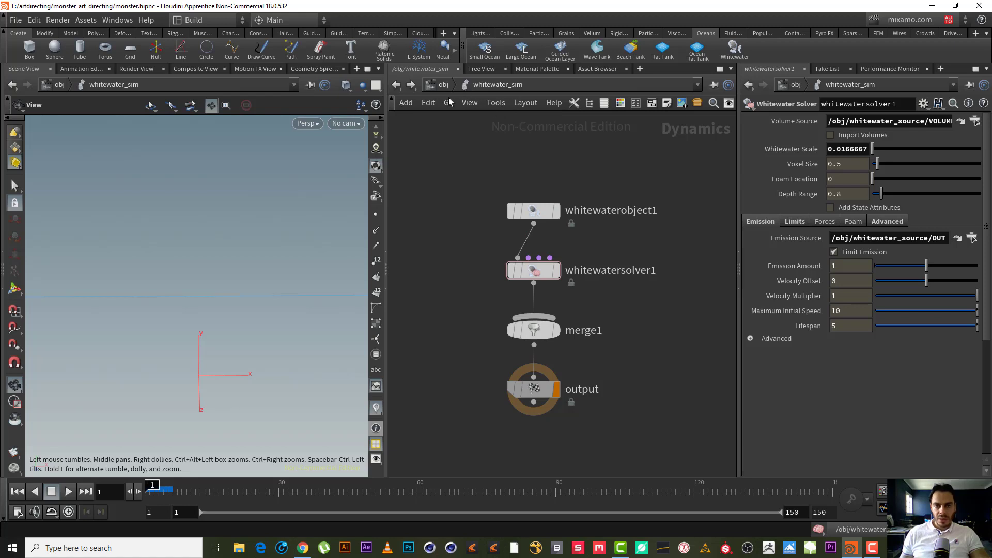
Step: Back in /obj, colour the whitewater_sim node purple
click(445, 85)
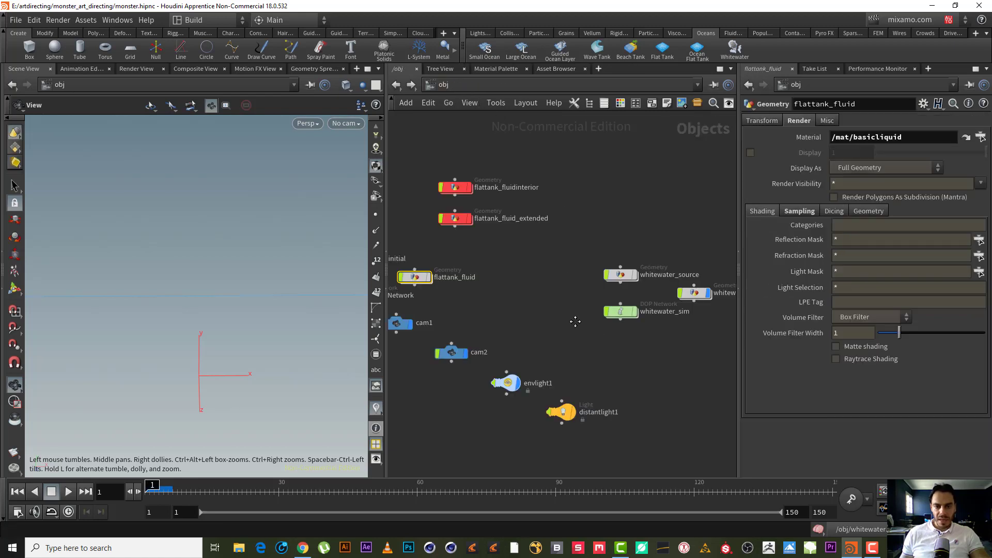
middle_drag(554, 326, 487, 231)
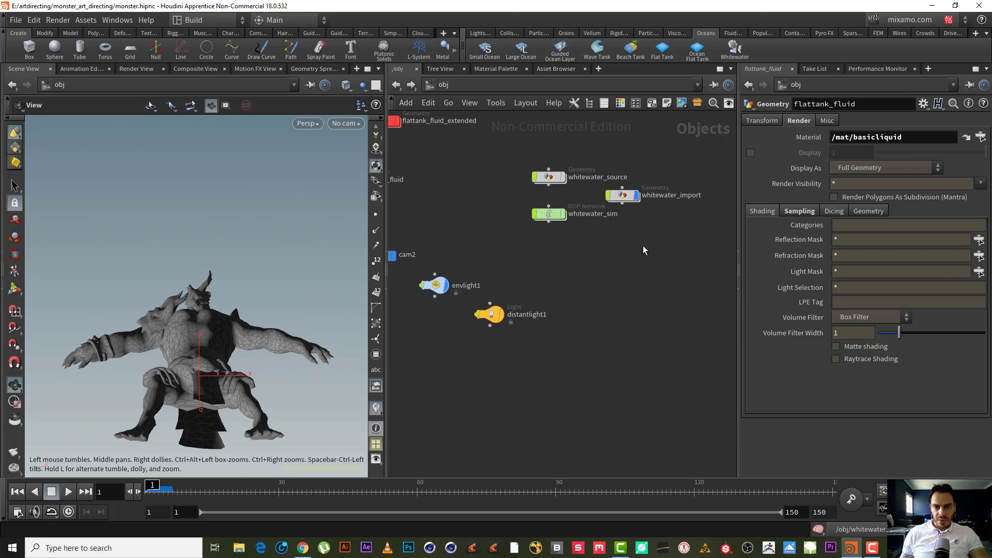
middle_drag(643, 246, 605, 293)
scroll(598, 321, up, 3)
key(c)
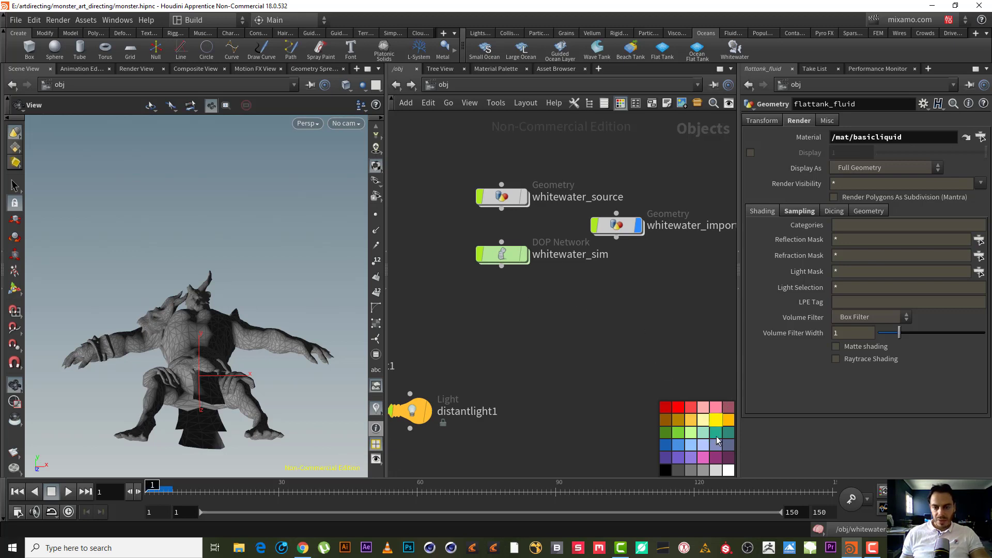
click(512, 256)
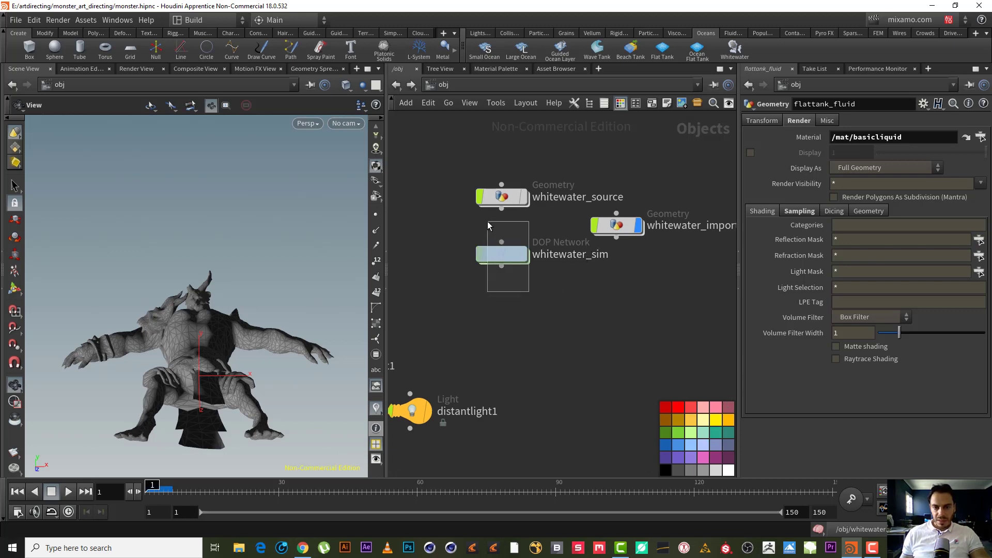
click(665, 458)
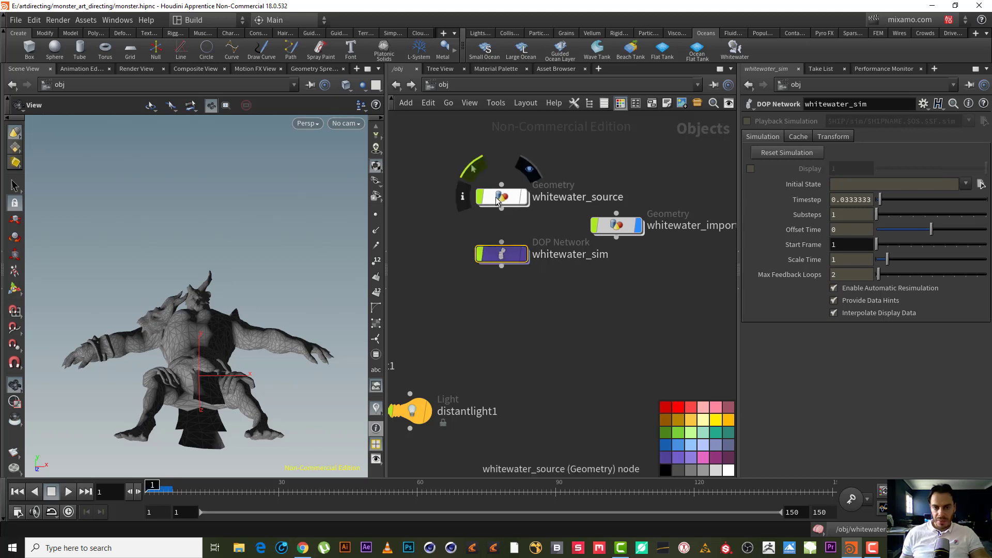
Step: Stack whitewater_source and whitewater_import in a column and colour them lavender
drag(493, 202, 493, 308)
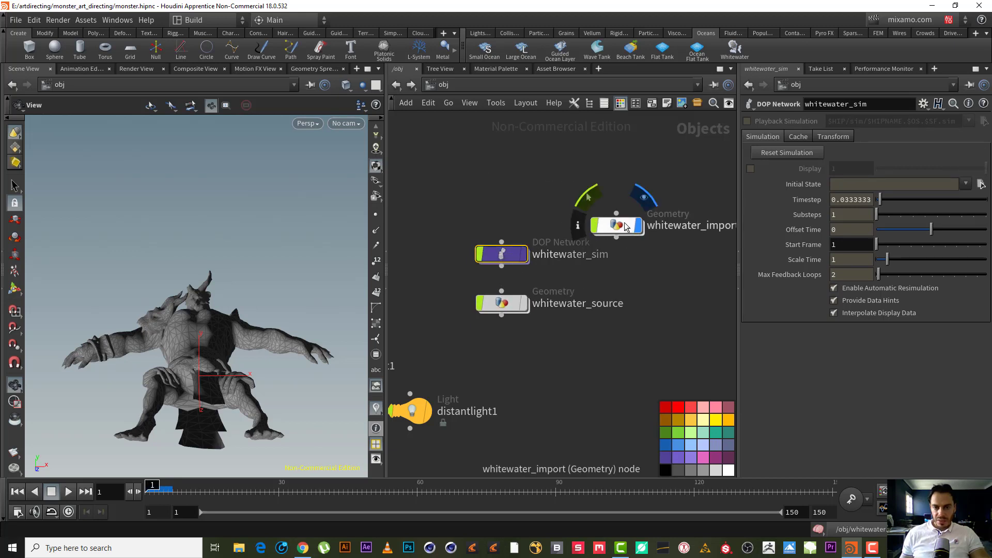
drag(616, 226, 497, 362)
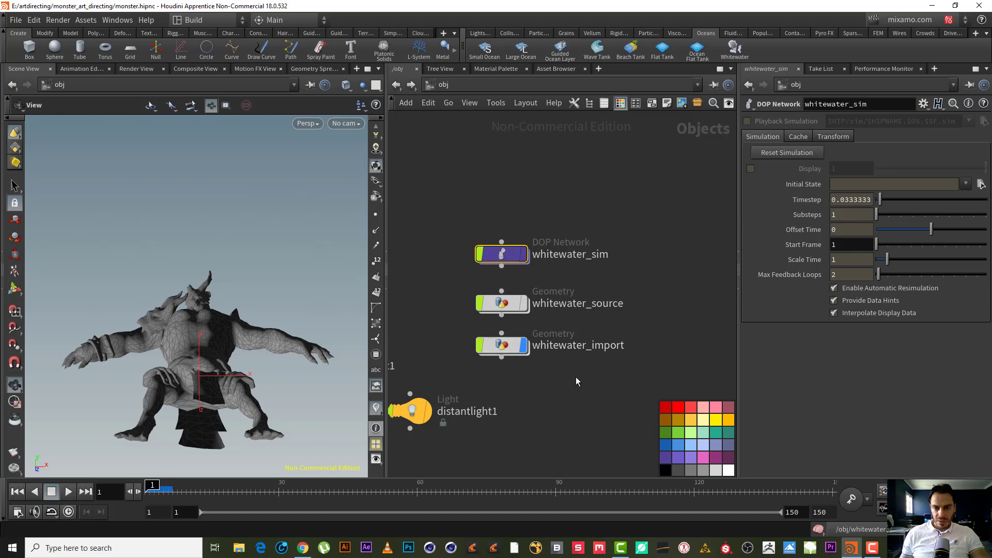
drag(583, 382, 455, 216)
drag(504, 254, 567, 198)
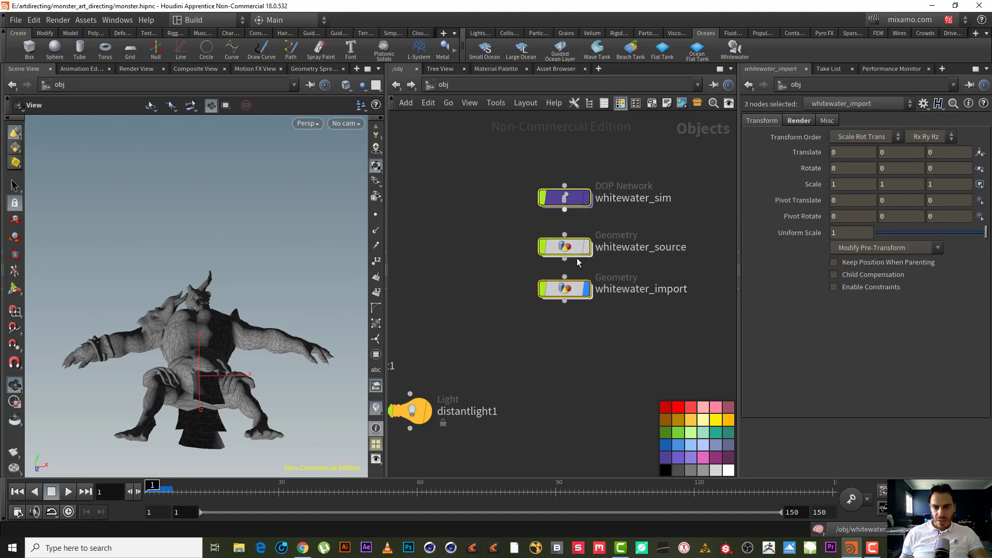
drag(590, 350, 530, 236)
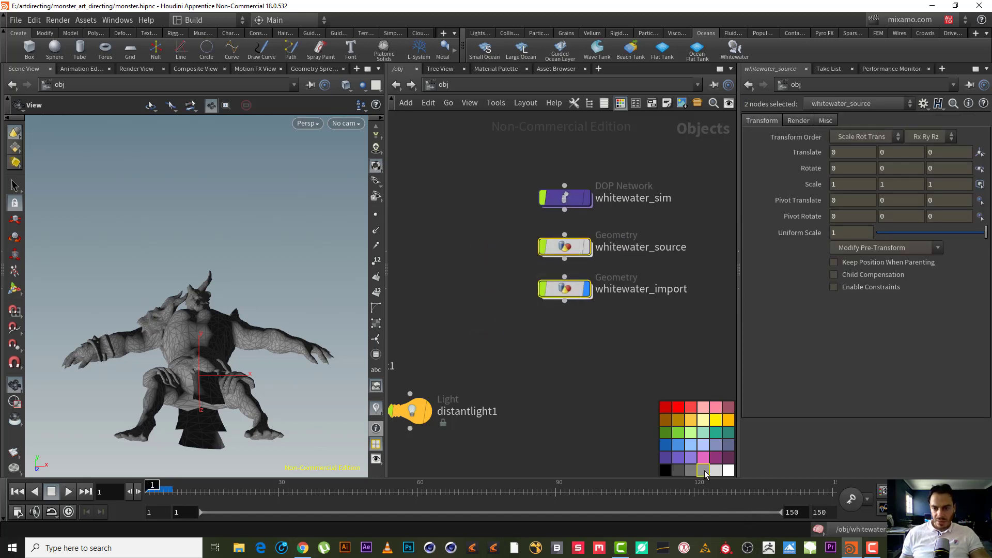
click(689, 461)
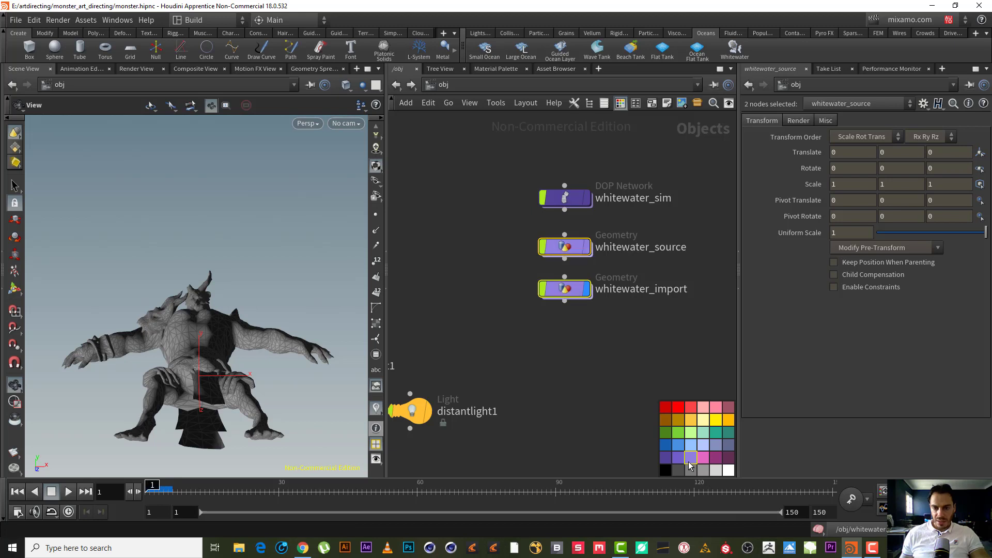
click(616, 381)
key(c)
scroll(599, 383, down, 3)
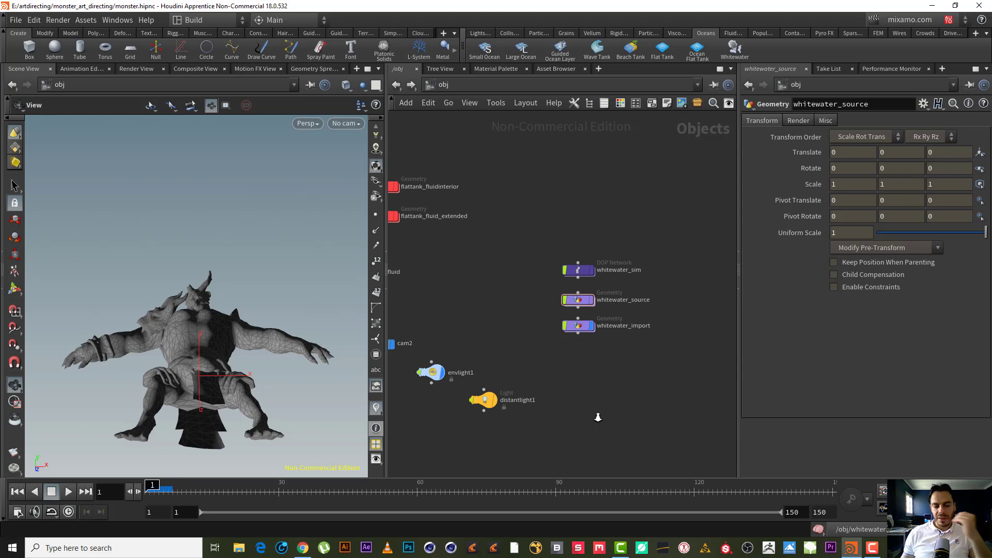
Step: Place whitewater_source above whitewater_sim, realign the column, and dive into whitewater_source
scroll(602, 385, up, 3)
mouse_move(585, 282)
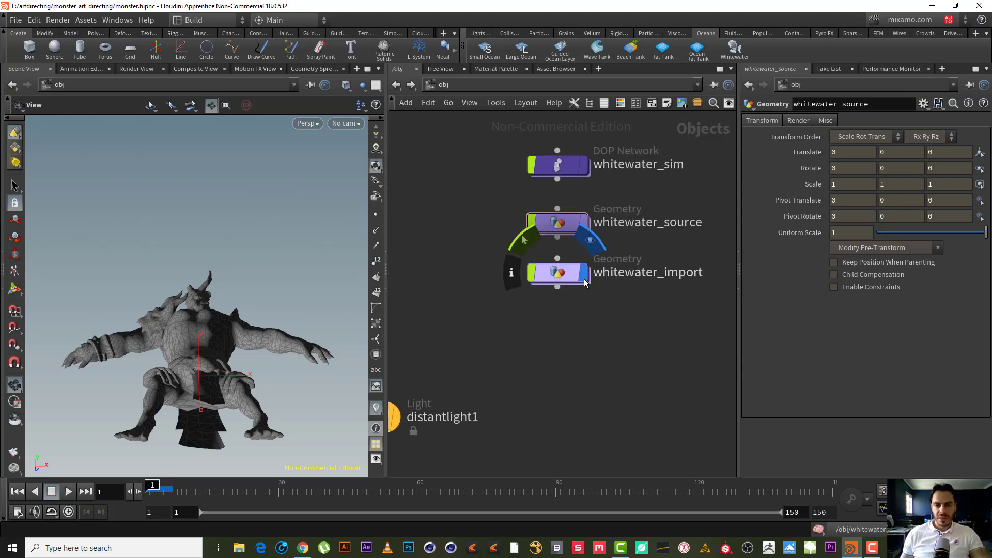
key(f)
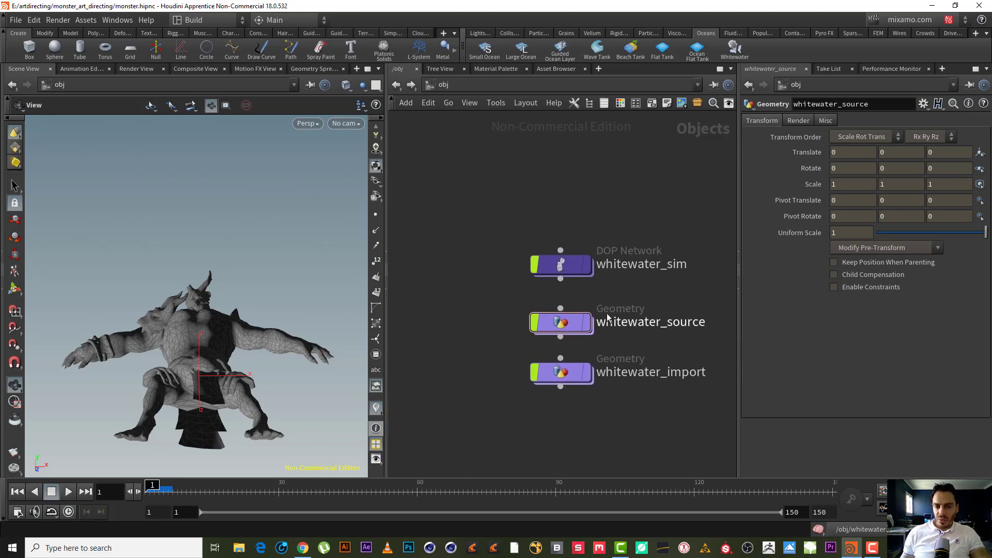
mouse_move(565, 332)
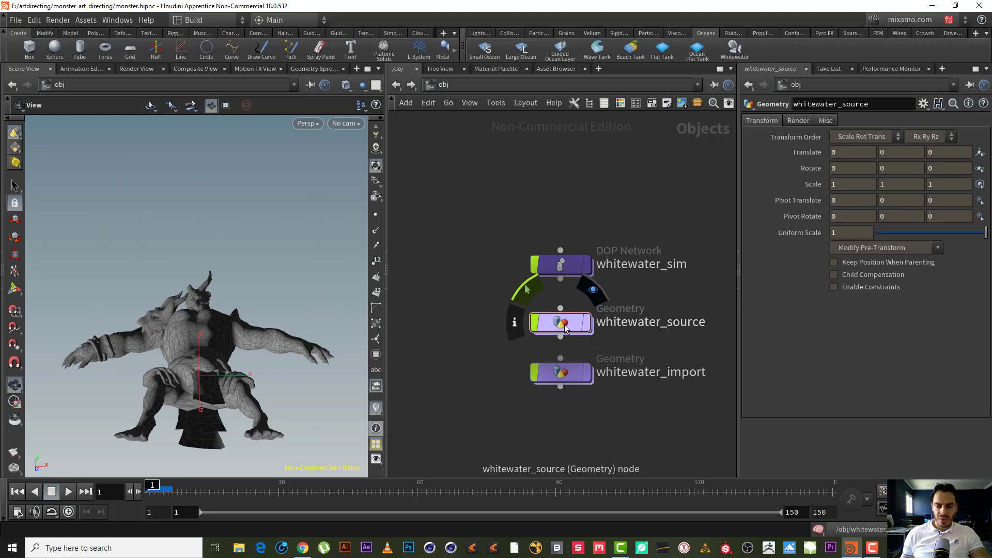
drag(565, 329, 565, 212)
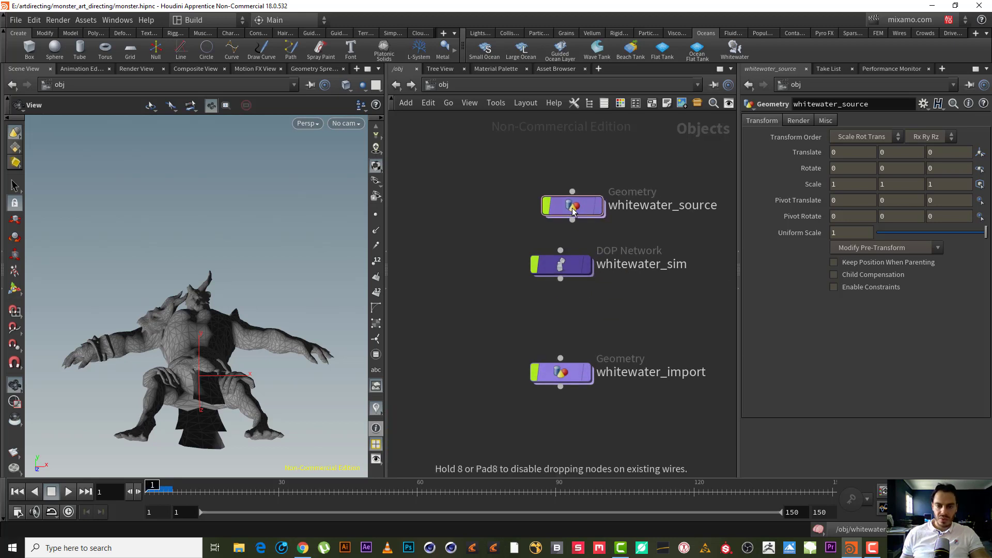
drag(569, 262, 568, 324)
drag(561, 217, 562, 266)
double_click(561, 263)
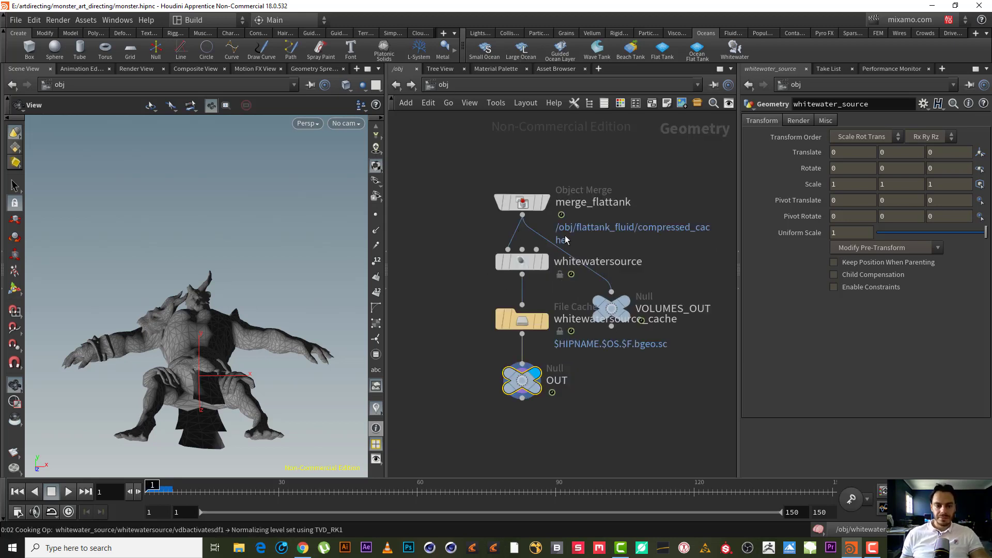
Step: Display the OUT null and go to frame 10 to inspect the source's bounding box
click(522, 261)
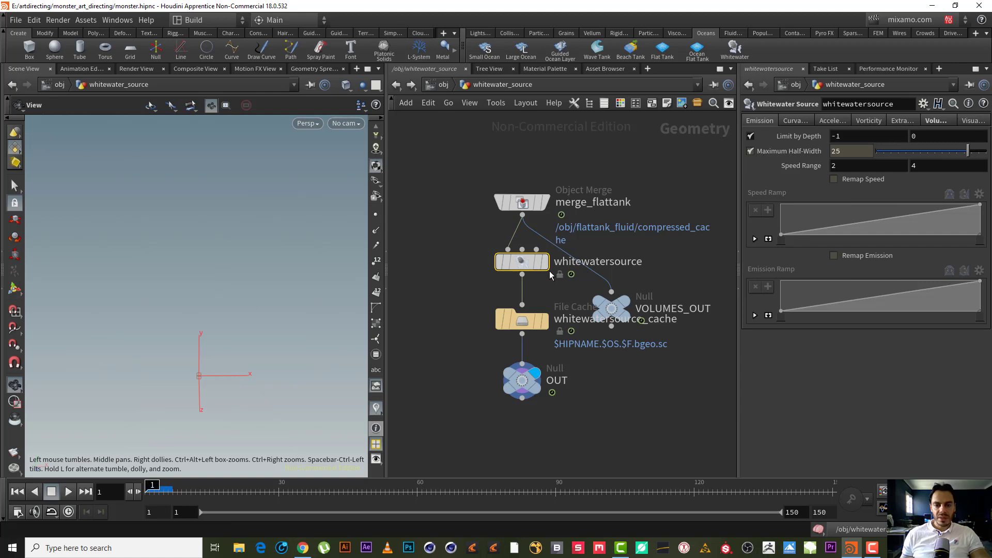
click(535, 376)
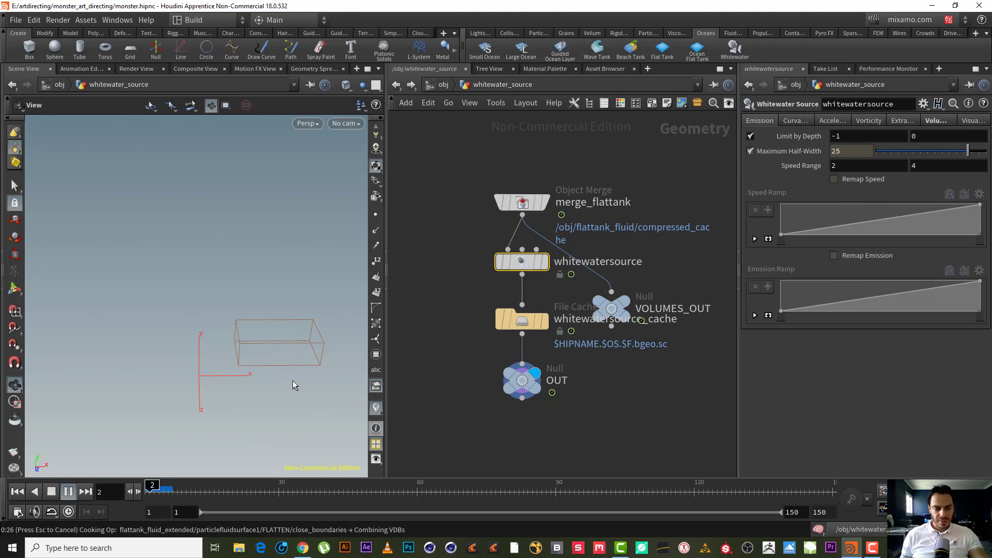
click(872, 548)
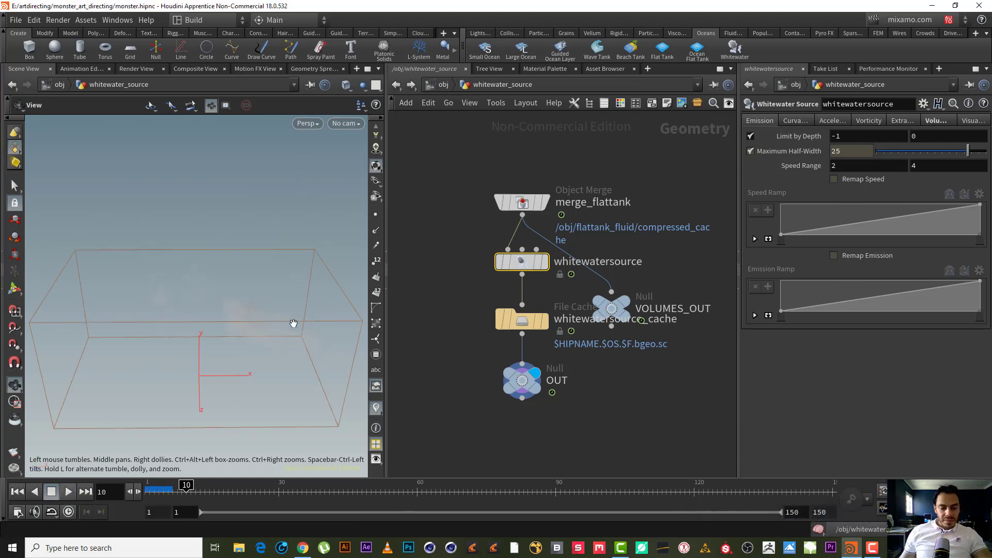
right_drag(248, 338, 336, 328)
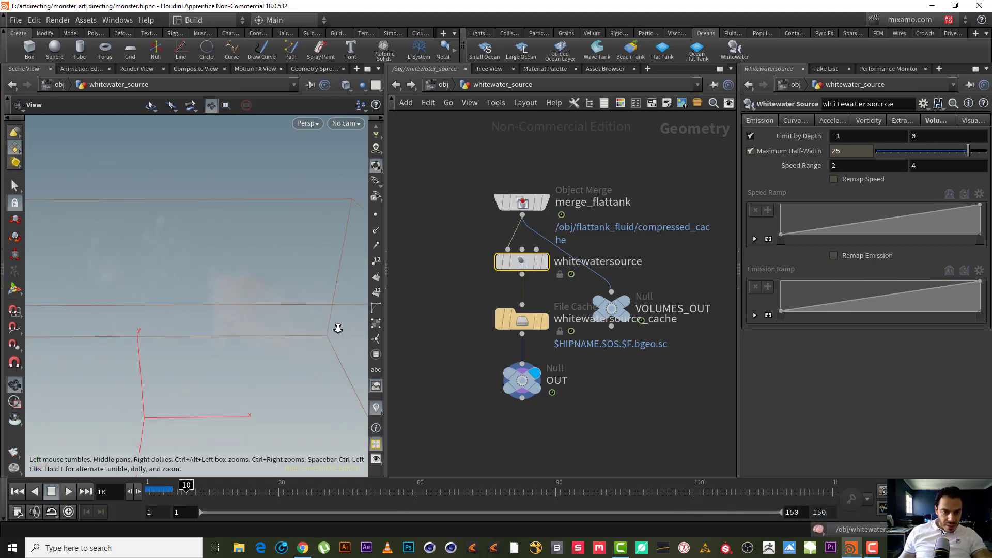
mouse_move(215, 334)
middle_down()
mouse_move(193, 337)
mouse_move(222, 336)
middle_up()
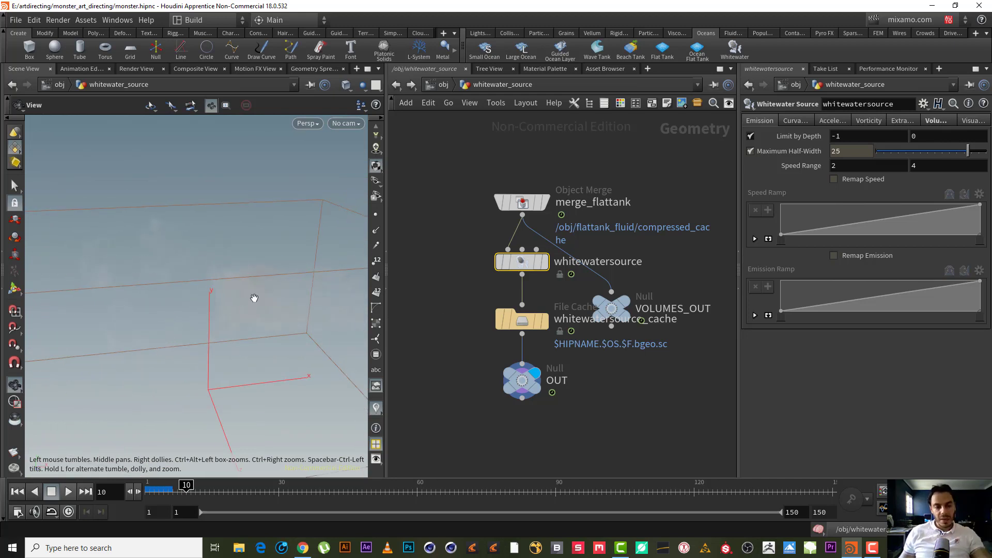
middle_drag(254, 298, 244, 302)
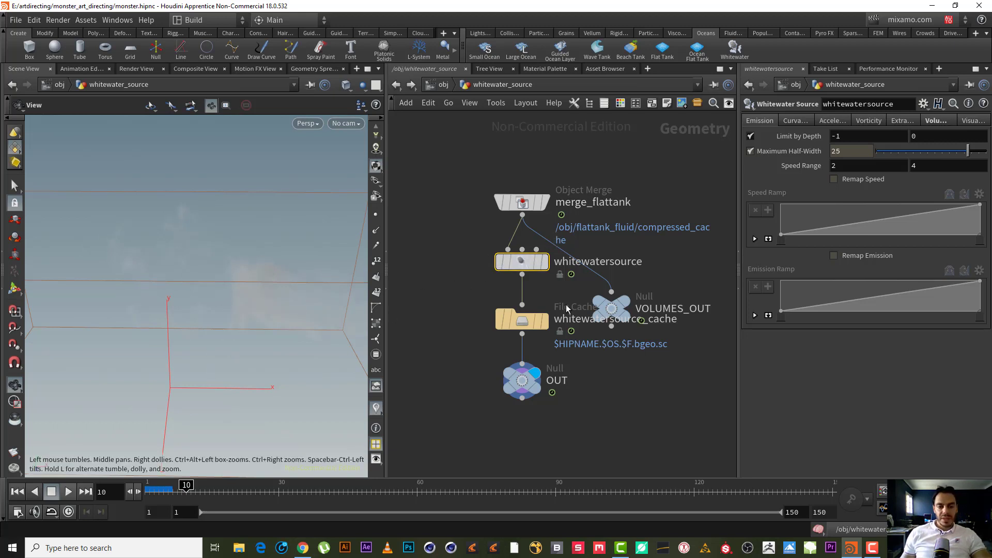
click(484, 262)
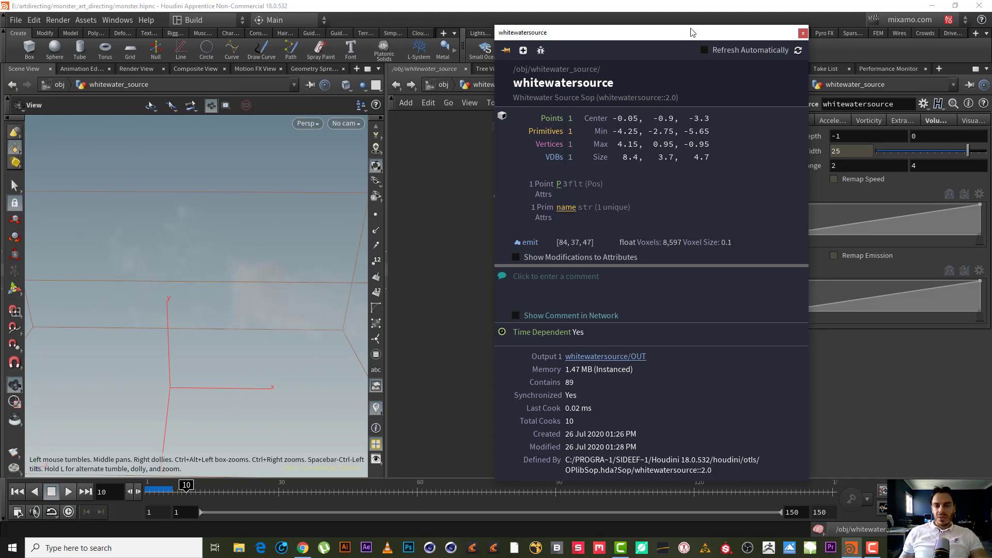
click(804, 34)
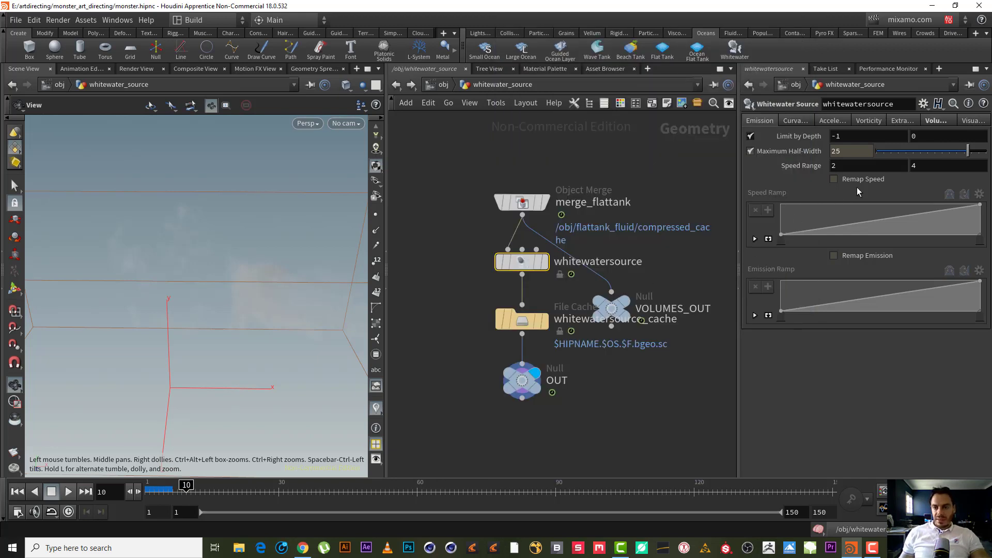
Step: Enable Source Particles under Visualize and orbit the view to inspect the coloured emission particles
click(974, 121)
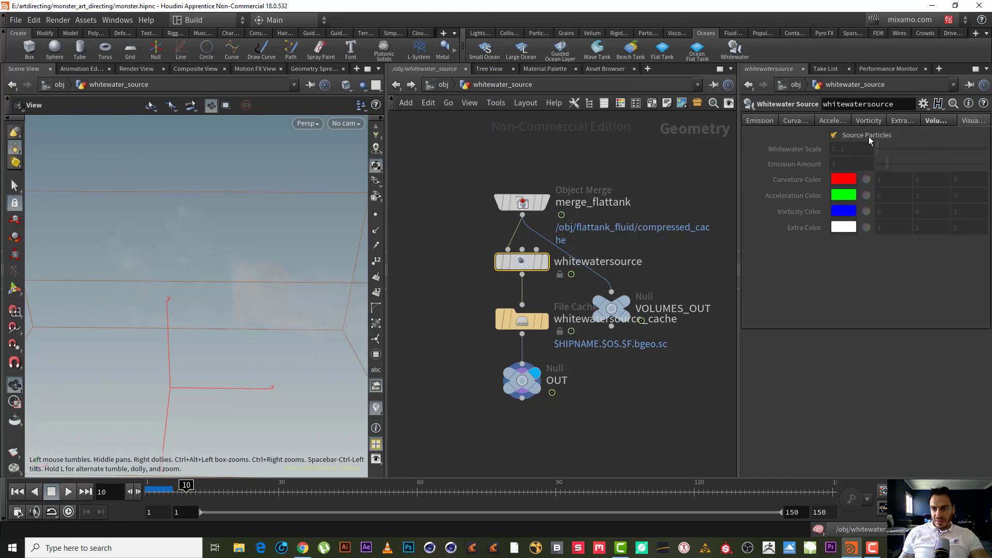
click(869, 136)
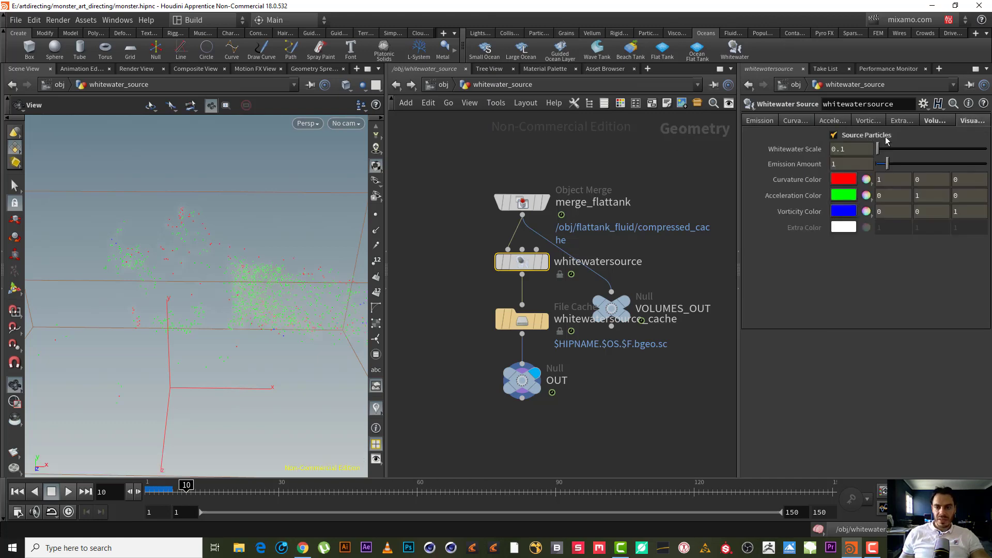
drag(288, 280, 175, 332)
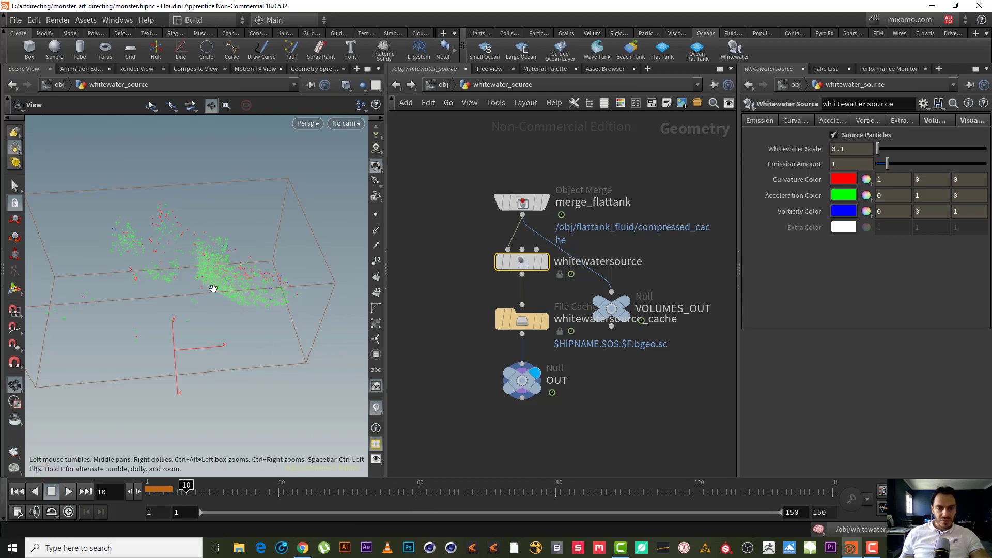
right_drag(212, 287, 194, 299)
drag(194, 300, 233, 242)
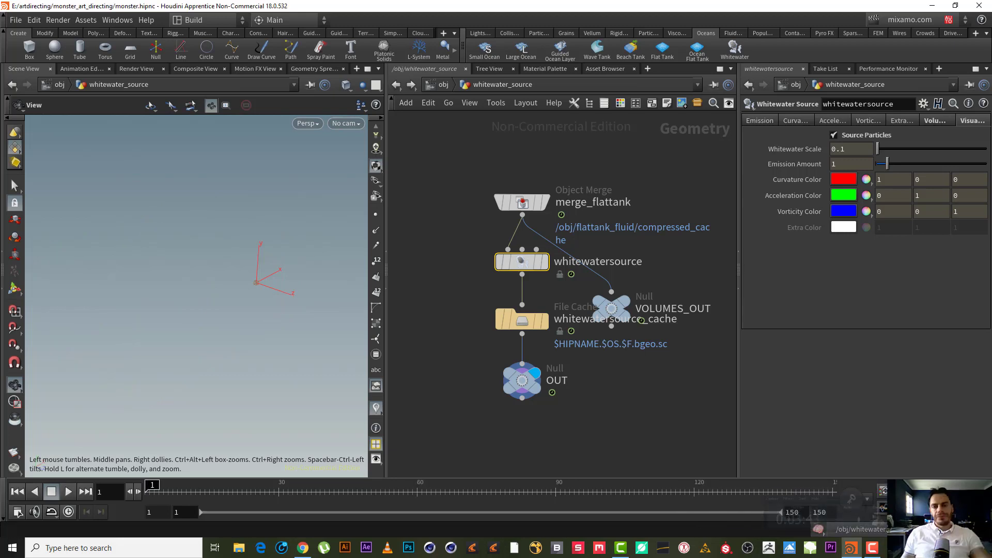
Step: Set the whitewatersource_cache end frame to 50 and write it to disk
click(519, 320)
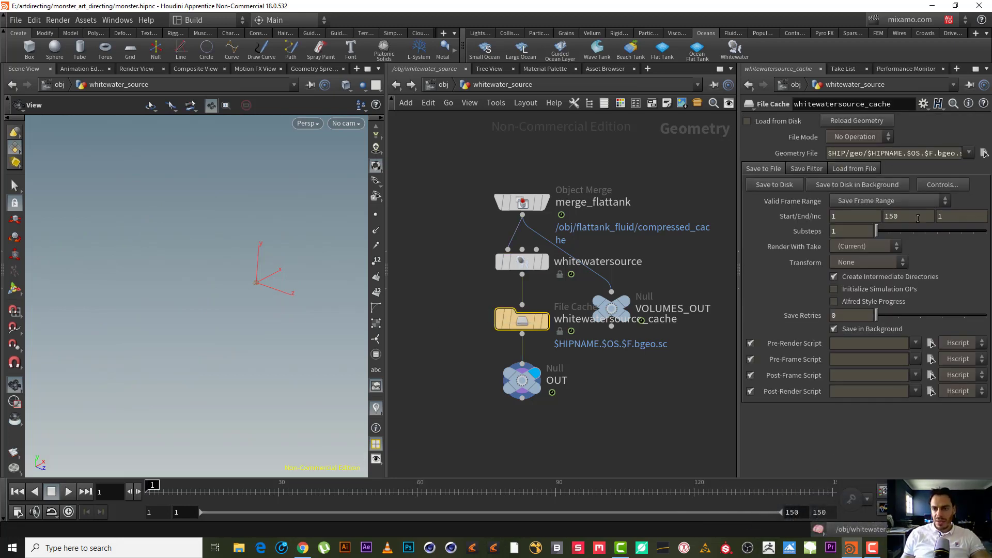
alt+click(879, 216)
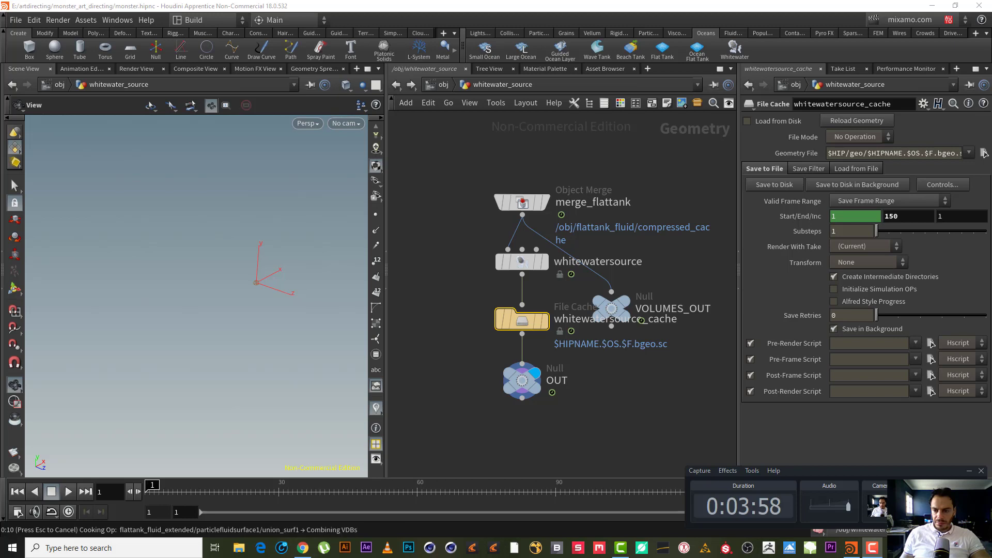
click(892, 217)
text(5)
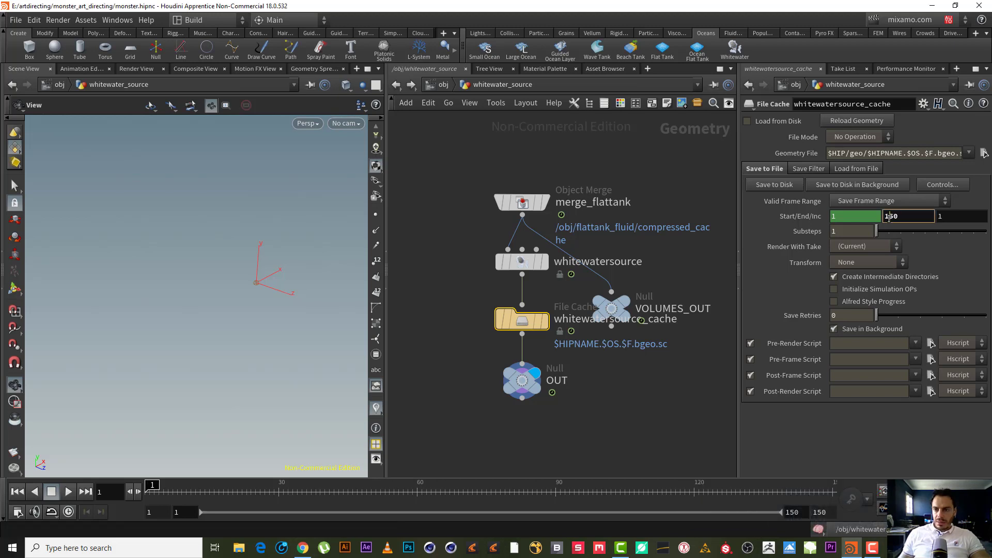
text(0)
key(Return)
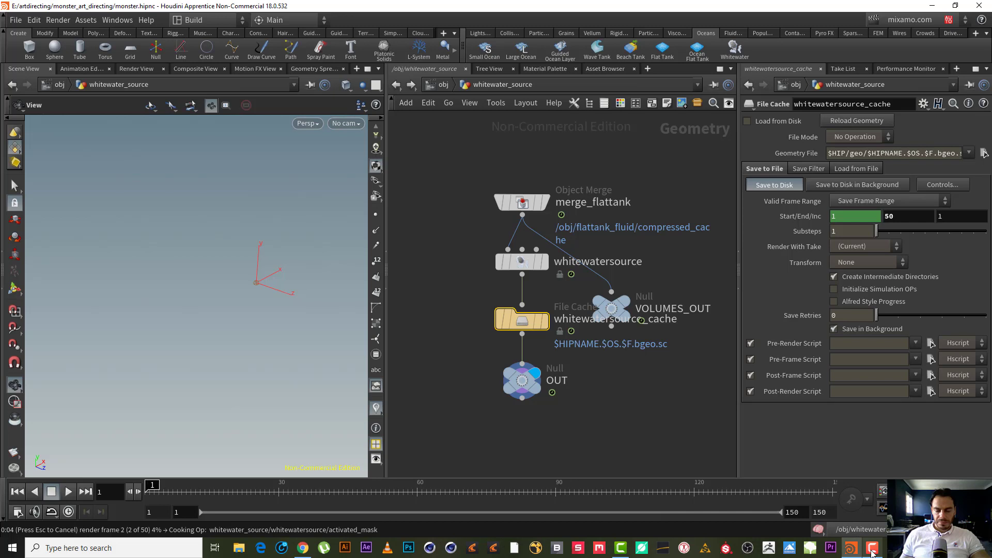
key(Escape)
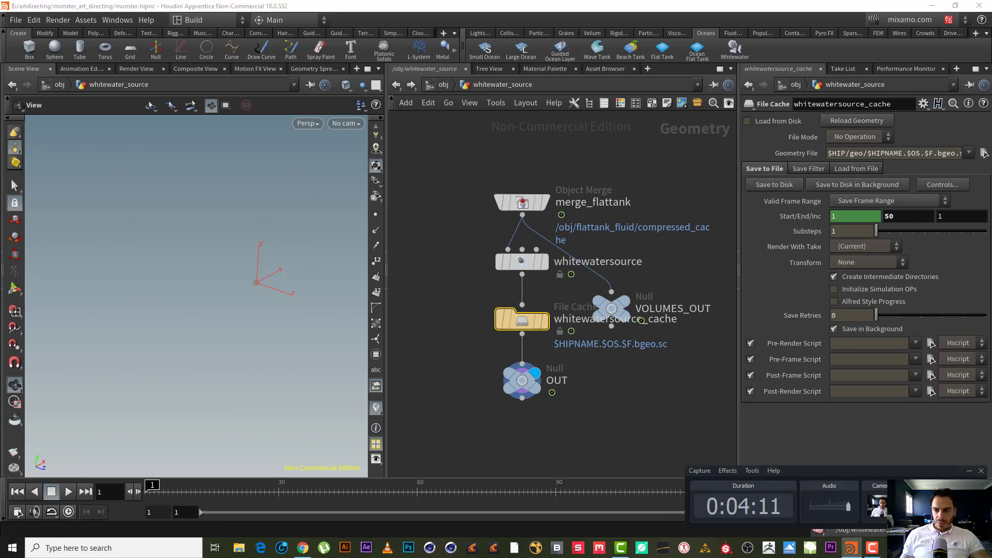
Step: Enable Load from Disk and scrub through the early cached frames
click(768, 120)
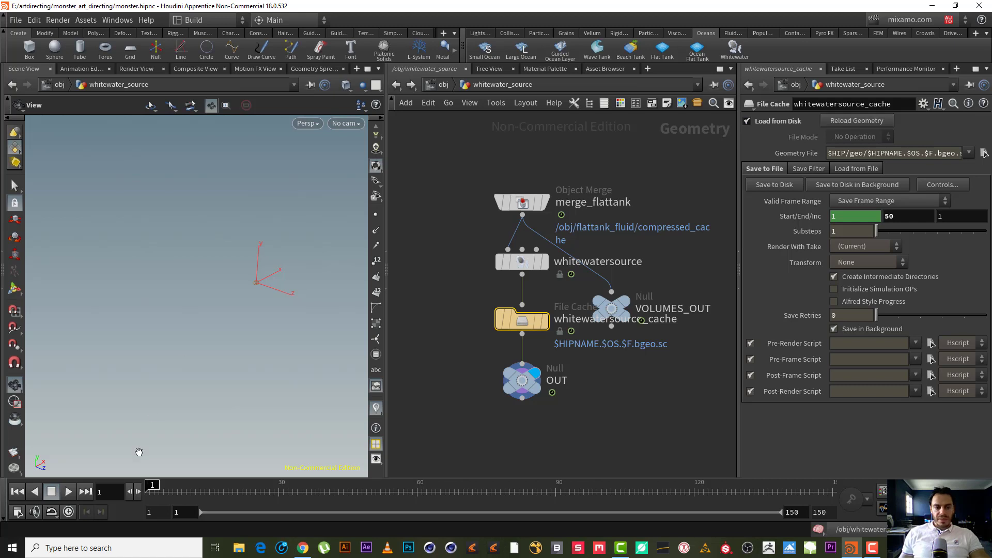
click(168, 488)
drag(168, 489, 208, 483)
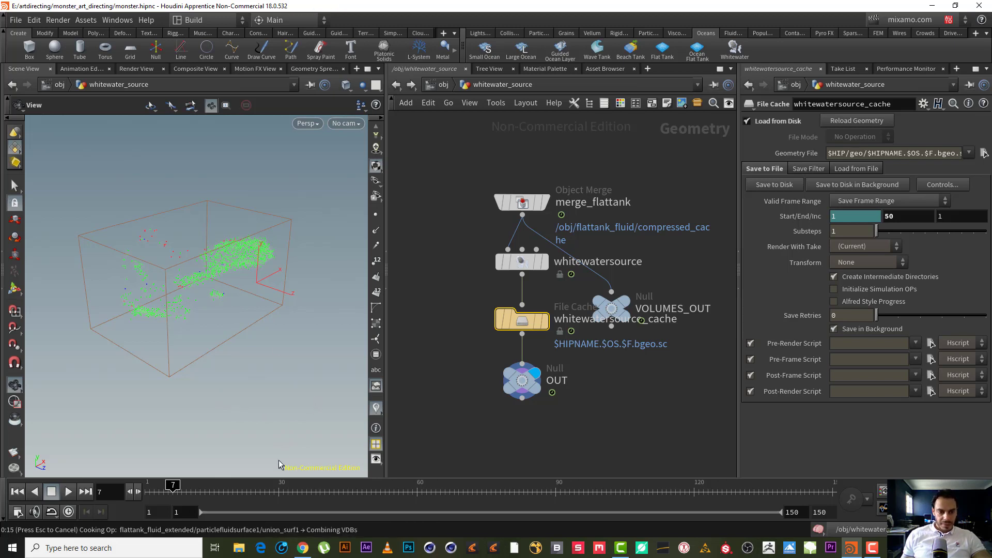
Step: Play the cached source particles over frames 1–50, then stop and rewind to frame 1
click(878, 554)
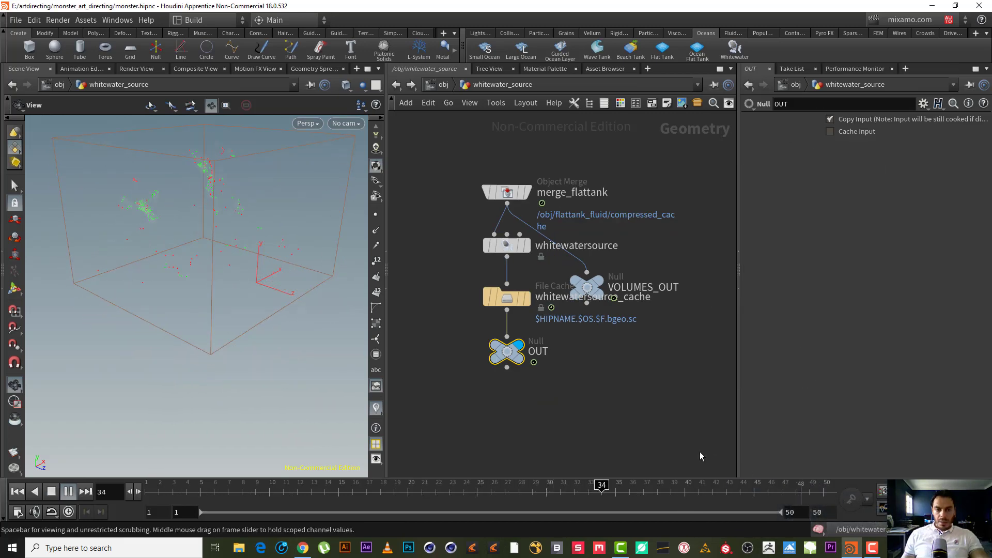
drag(243, 297, 246, 277)
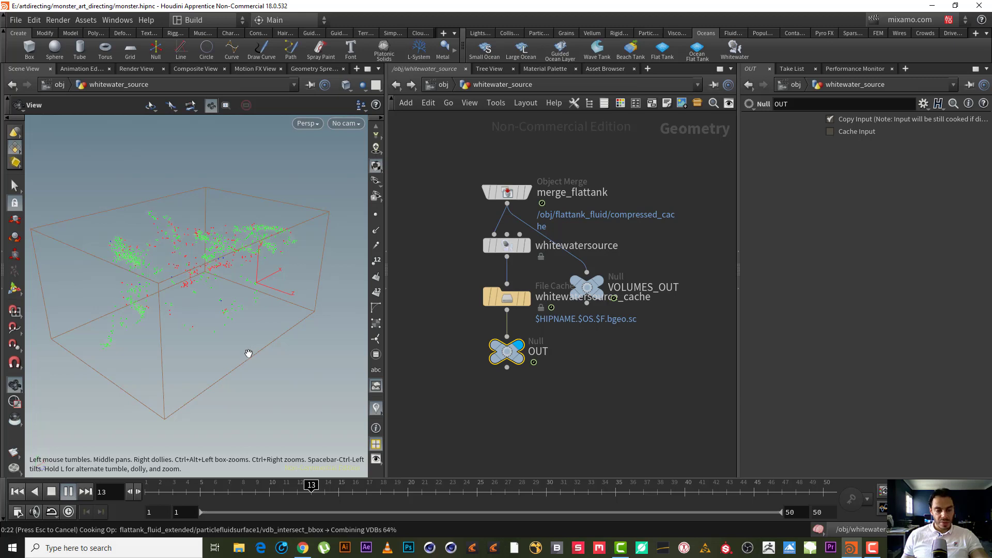
click(17, 492)
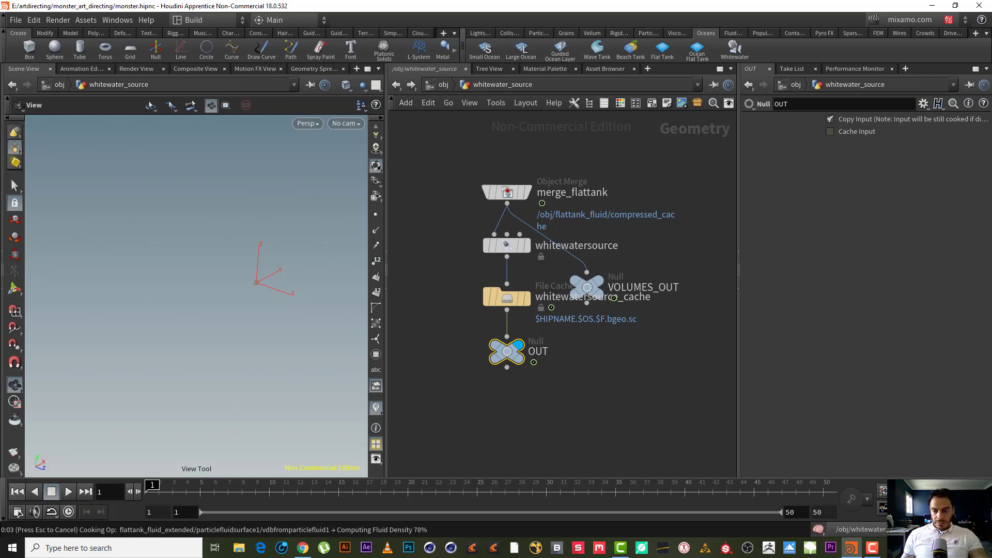
Step: Select whitewatersource and review its Curvature, Acceleration, Extra Sources and Vorticity tabs
scroll(472, 173, up, 2)
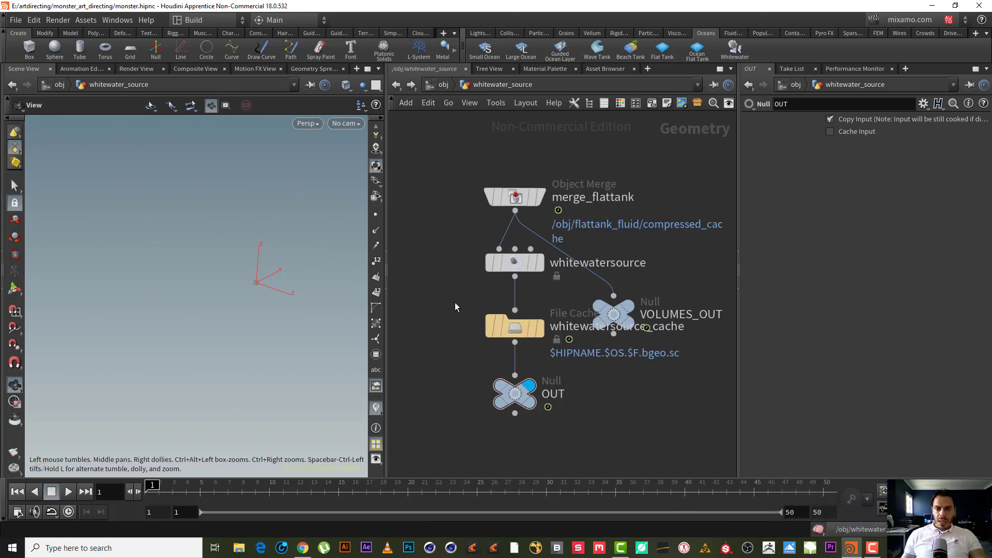
drag(462, 253, 544, 285)
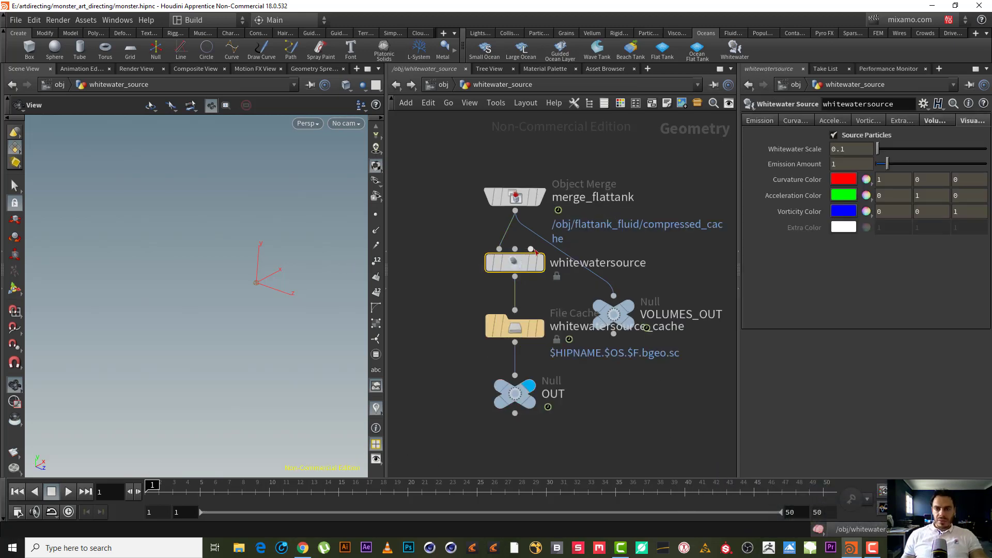
click(804, 122)
click(837, 121)
click(905, 122)
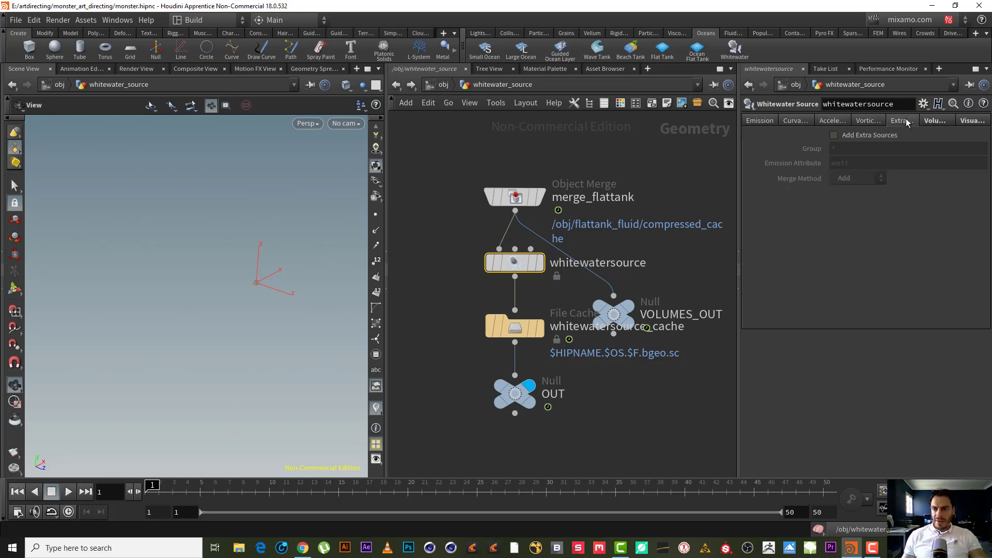
click(802, 122)
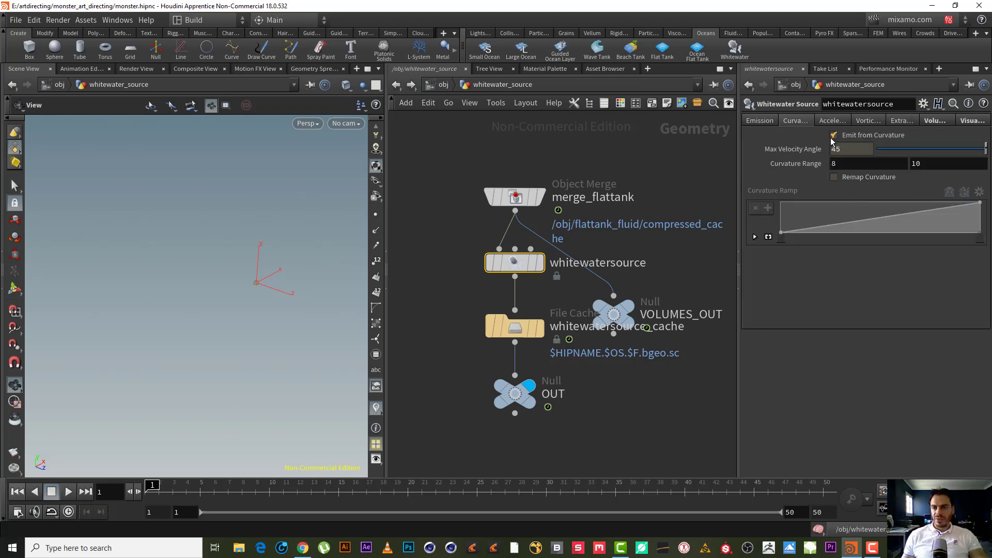
click(840, 120)
click(867, 122)
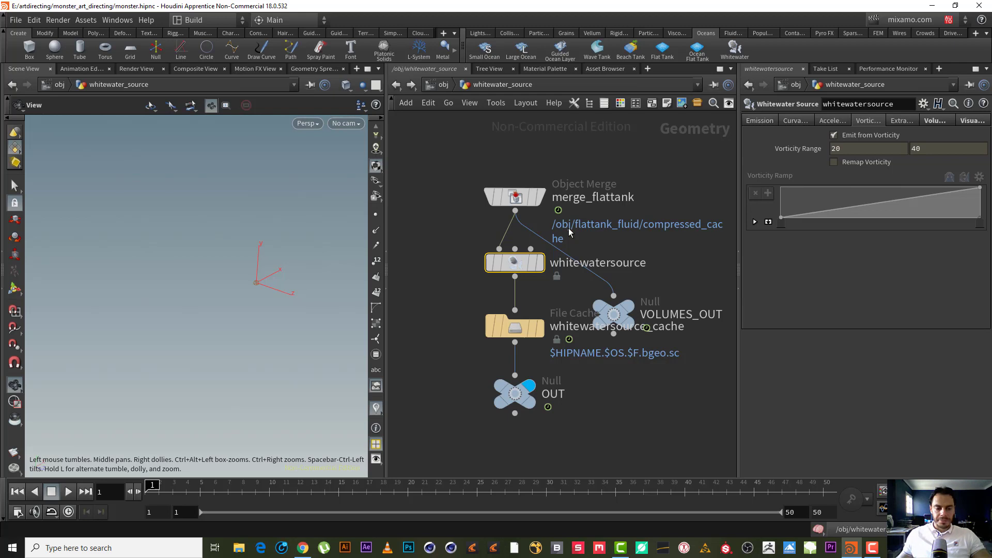
Step: Select the whitewatersource_cache node to show its parameters
middle_drag(651, 244, 637, 238)
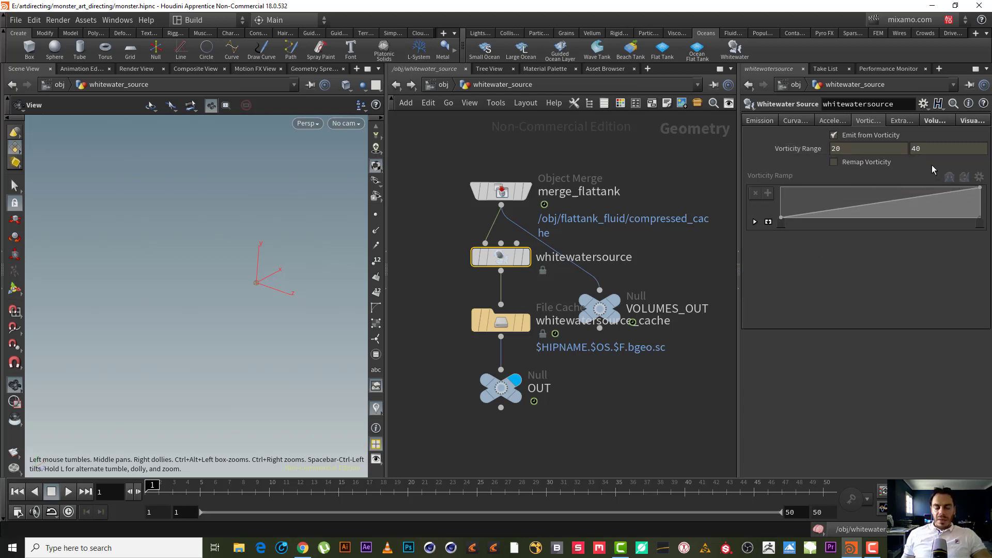
middle_drag(550, 377, 564, 378)
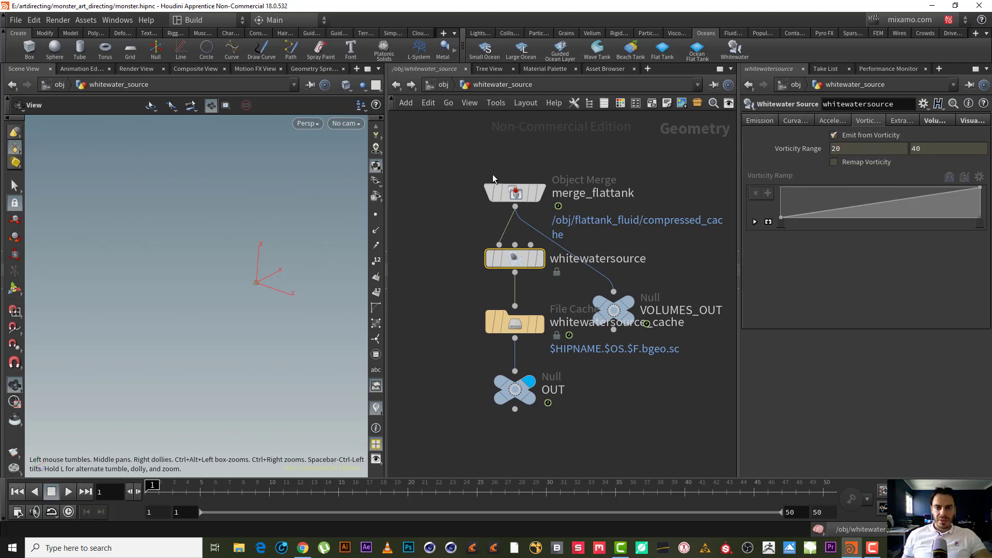
middle_drag(492, 174, 490, 174)
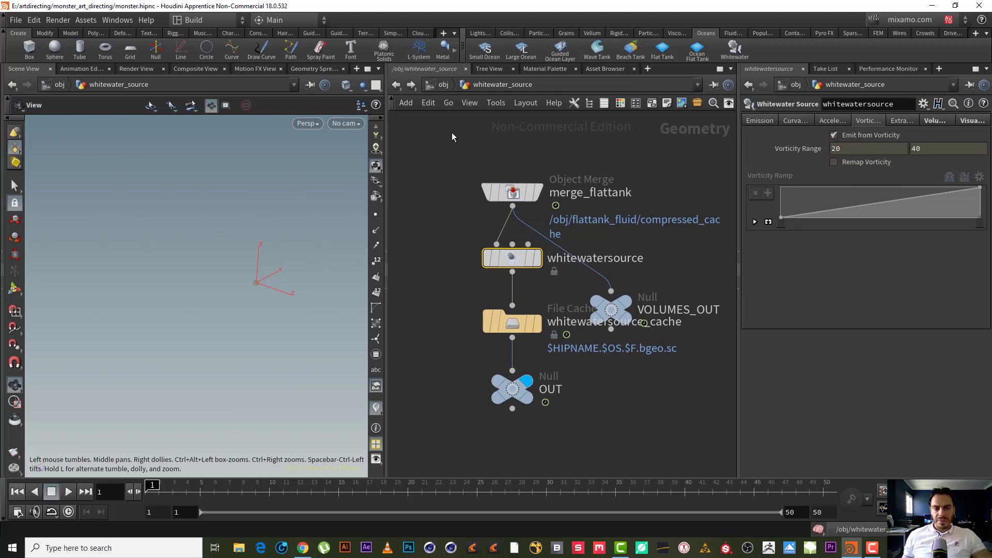
mouse_move(560, 151)
middle_down()
mouse_move(572, 155)
mouse_move(550, 159)
middle_up()
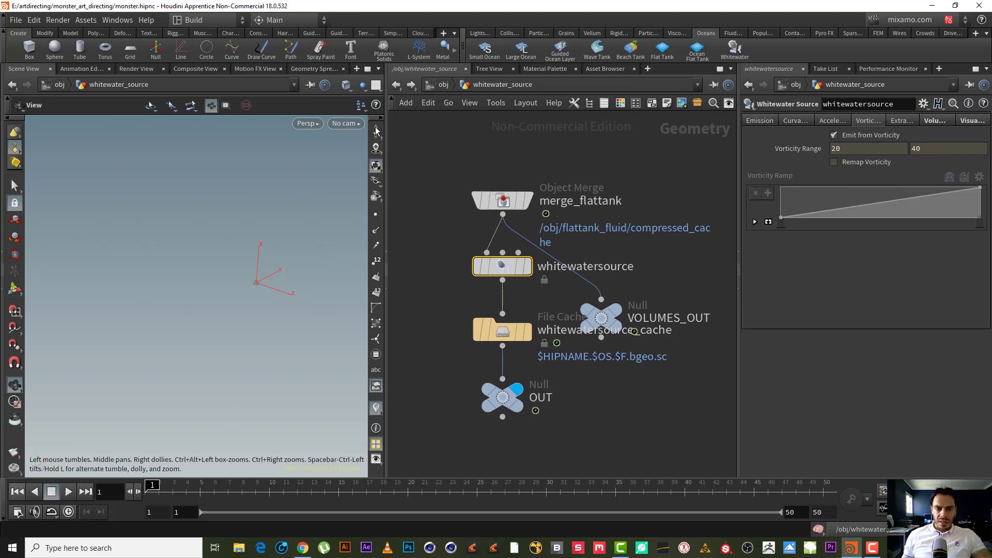
drag(426, 309, 538, 359)
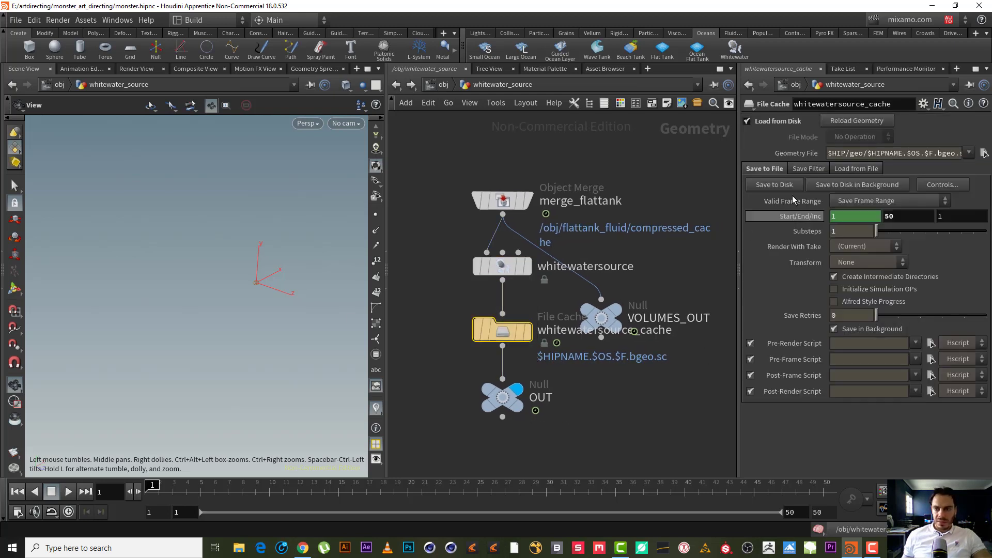
Step: End the playback range at 150 and revert the cache's Start/End/Inc to defaults (1–150)
double_click(817, 512)
text(51)
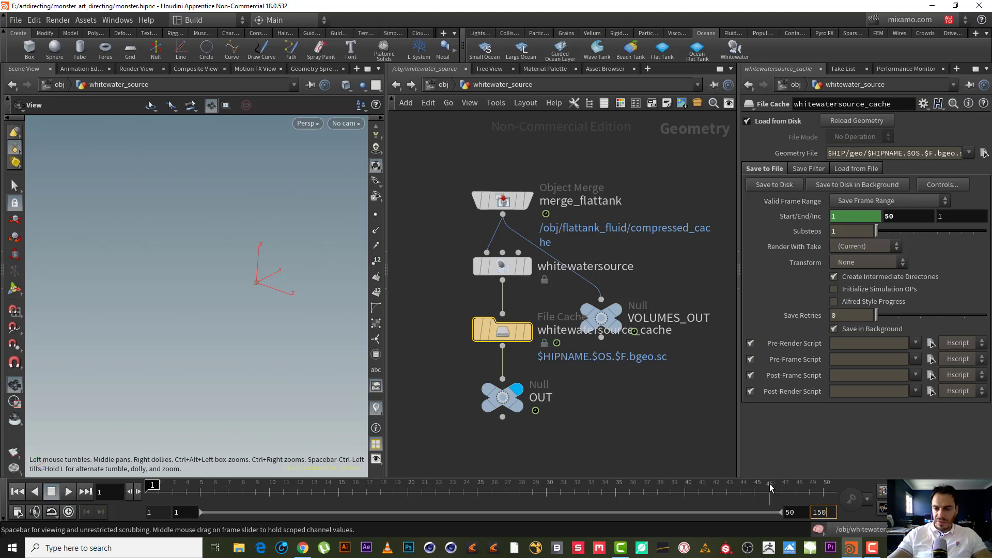
key(Return)
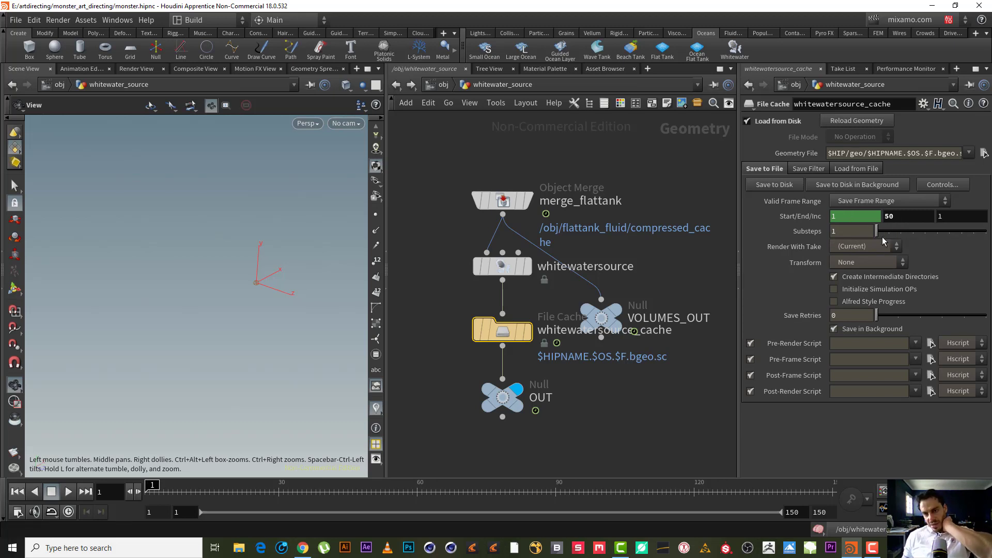
right_click(801, 220)
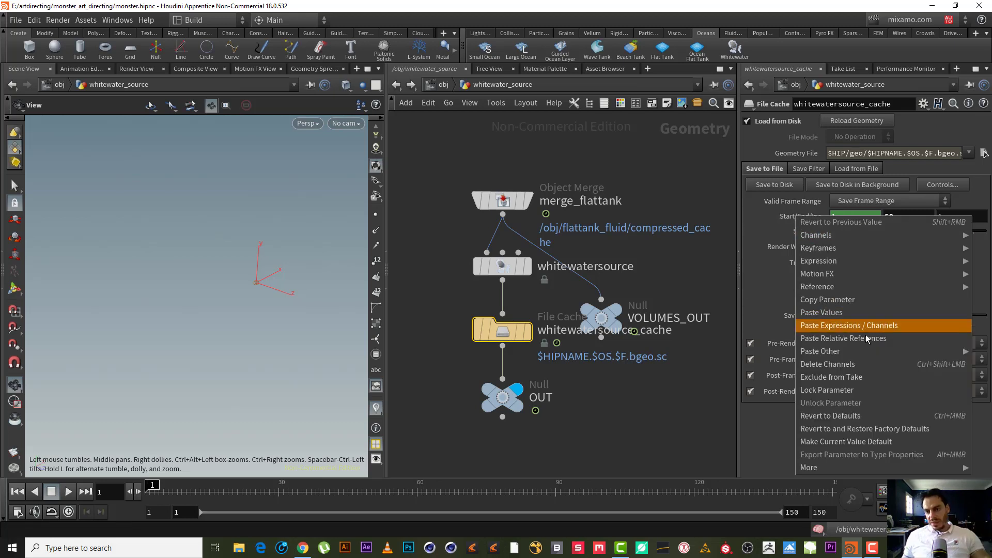
click(877, 416)
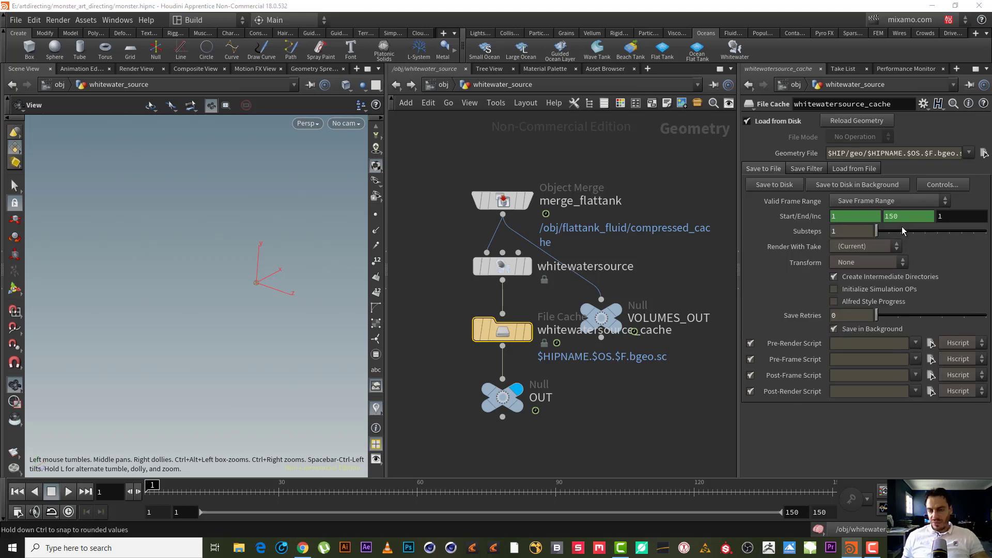
Step: Start writing the whitewatersource_cache to disk, then cancel the running render
click(787, 185)
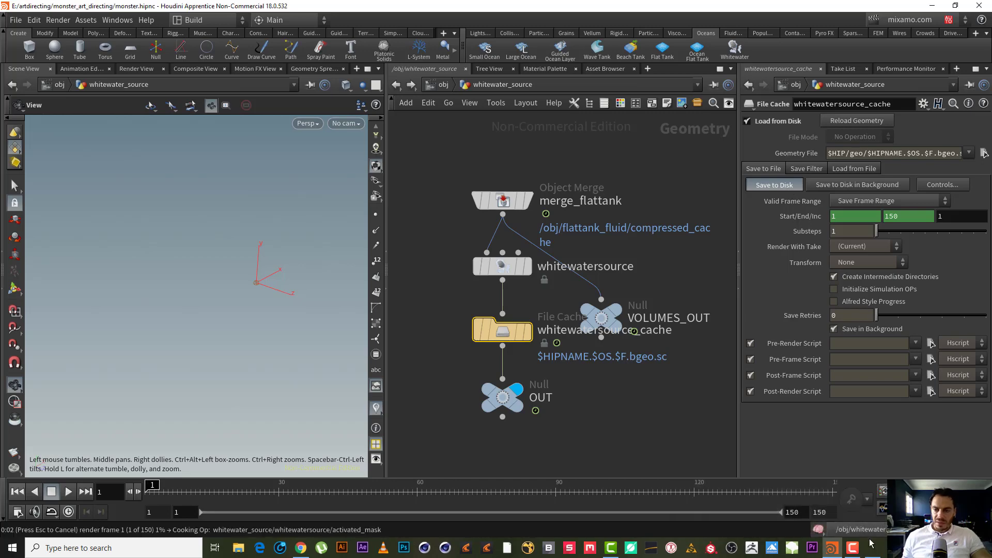
mouse_move(874, 553)
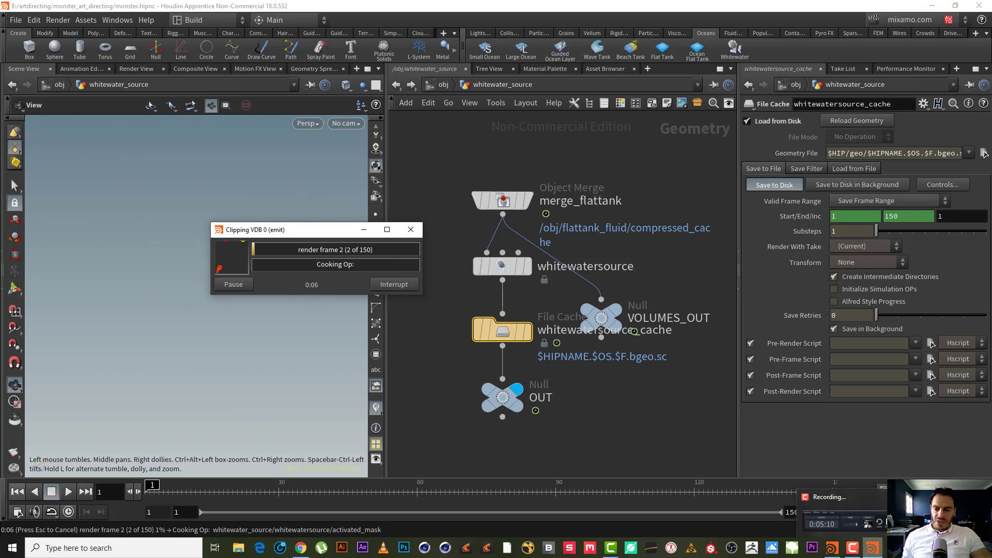
click(854, 549)
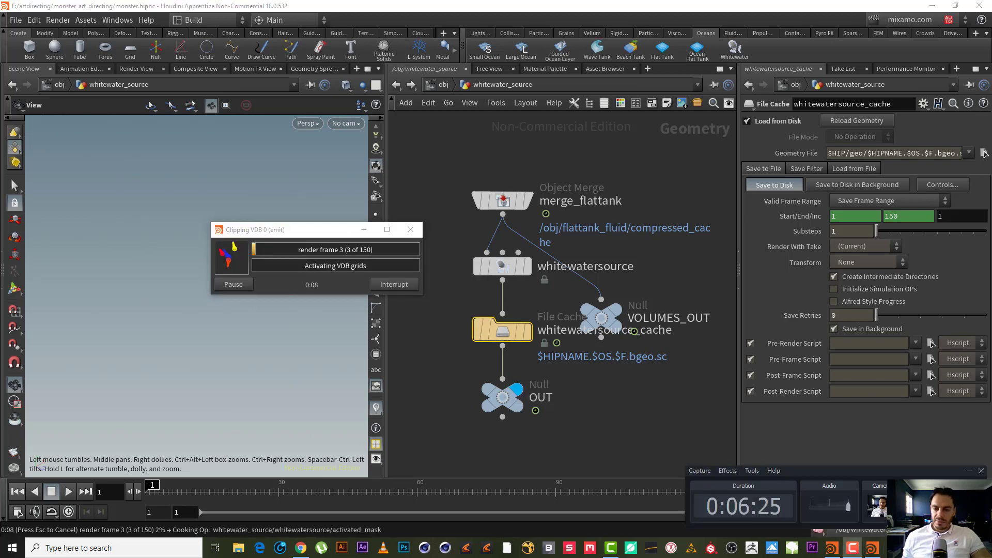
key(Escape)
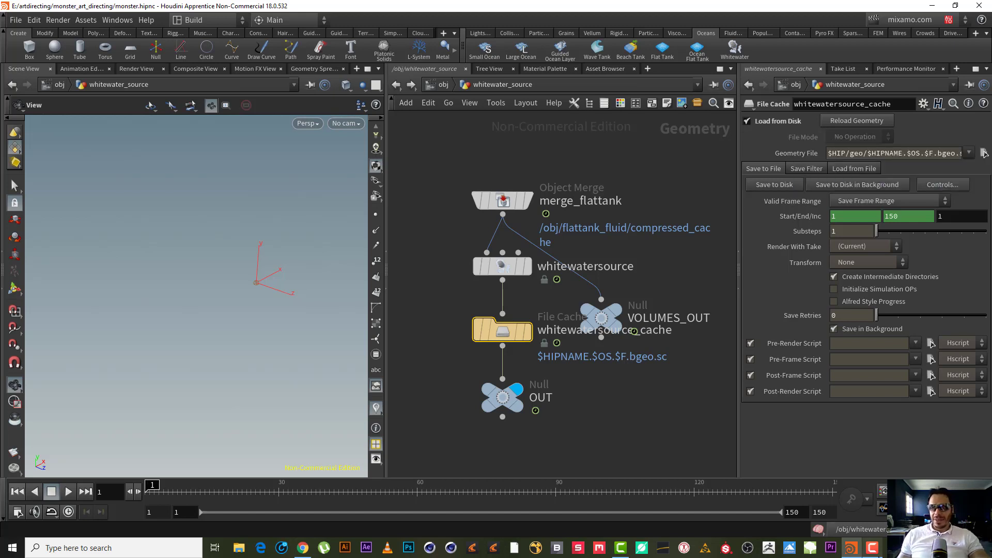
key(F9)
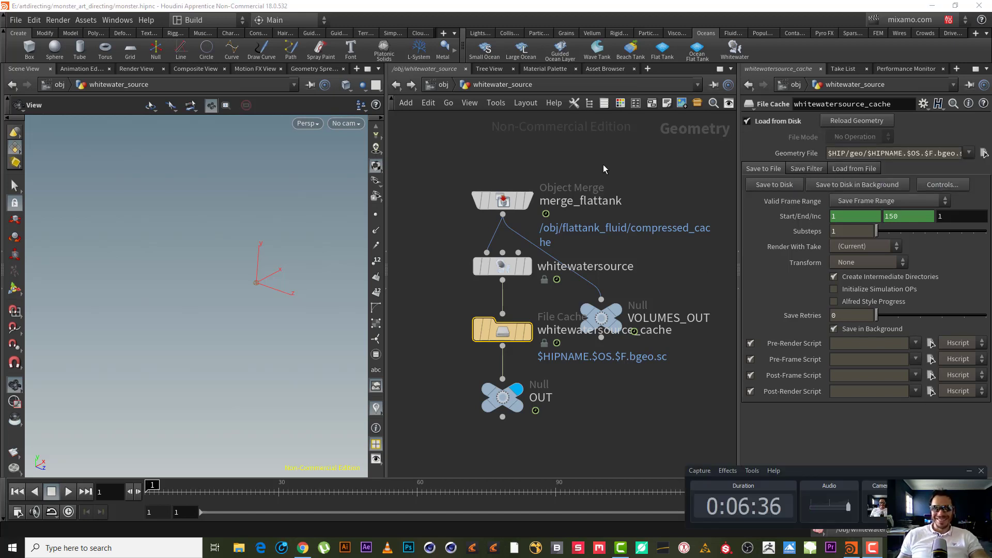
click(968, 472)
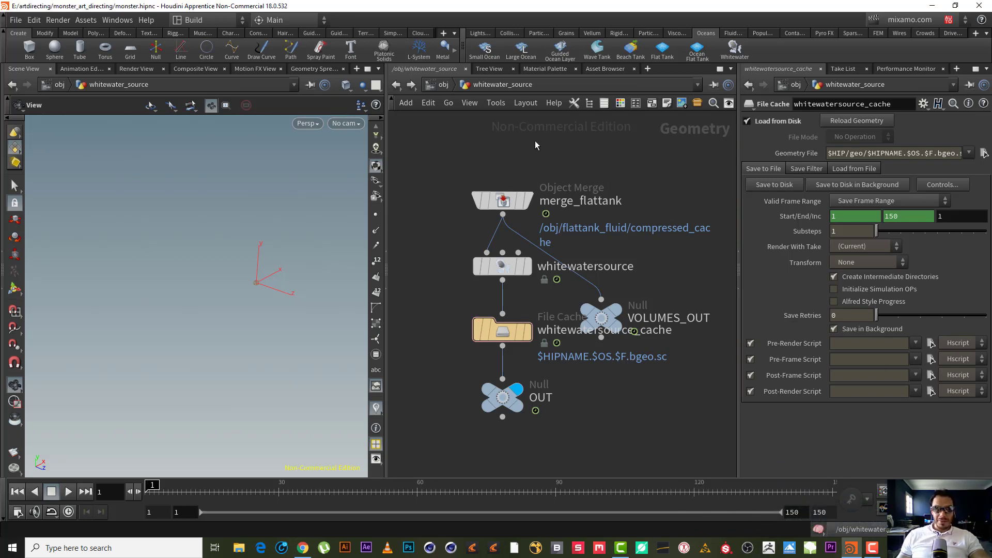
scroll(520, 171, up, 1)
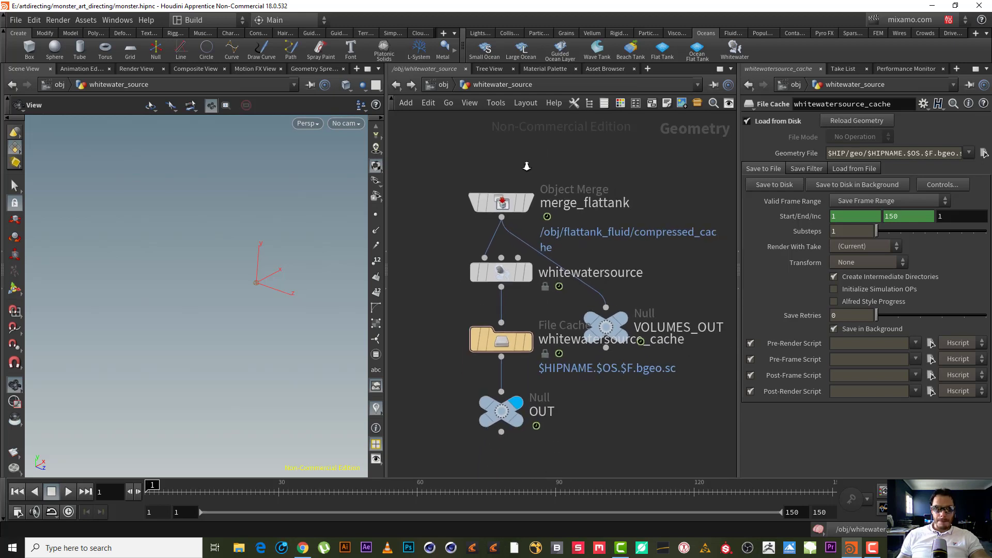
middle_drag(526, 166, 512, 155)
scroll(512, 155, up, 1)
scroll(522, 147, up, 1)
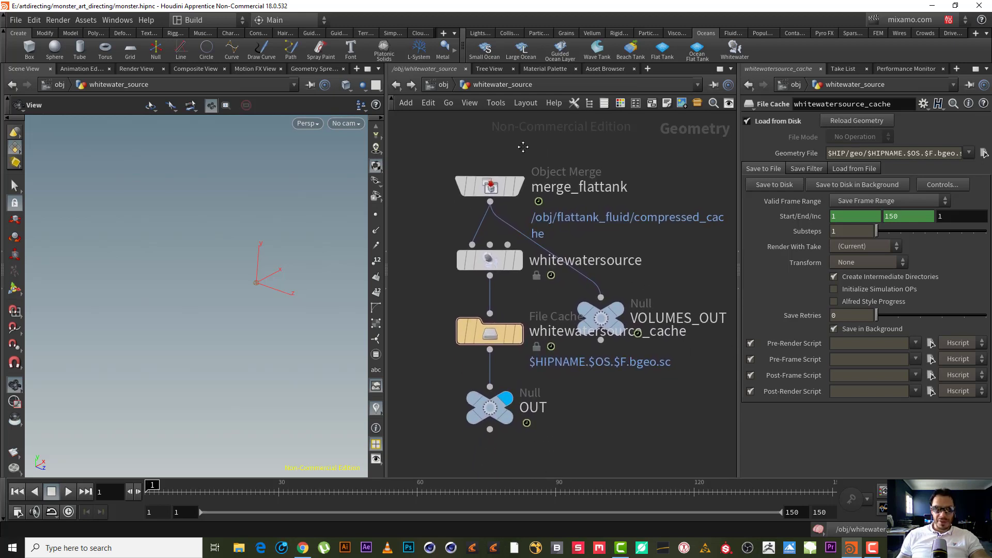
Step: Return to the object level and frame whitewater_source, whitewater_sim and whitewater_import in view
click(443, 84)
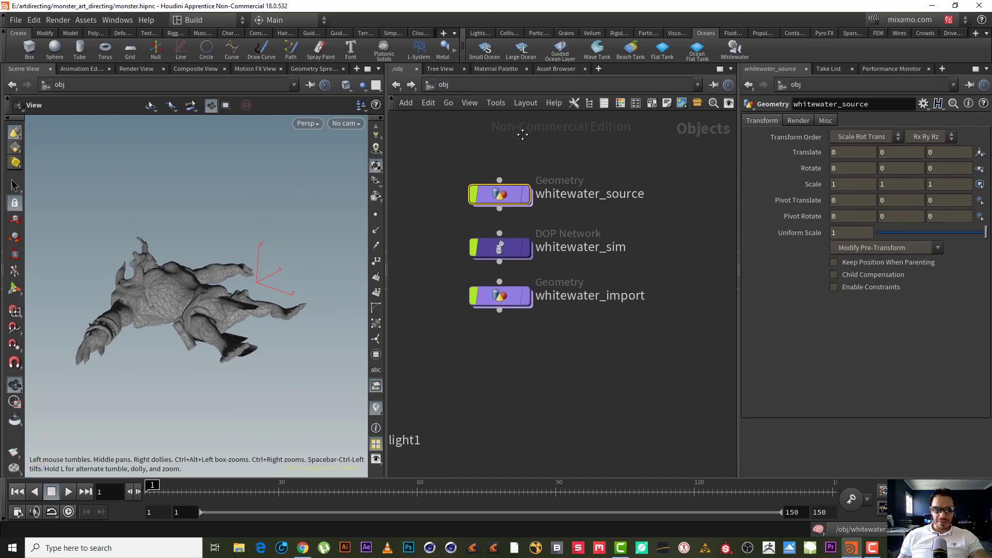
scroll(532, 147, up, 1)
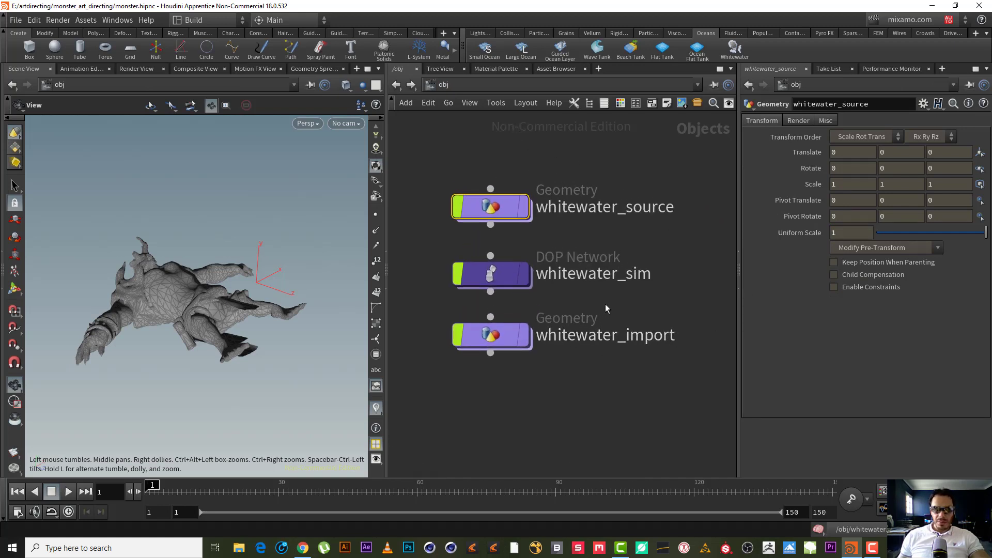
middle_drag(606, 305, 618, 311)
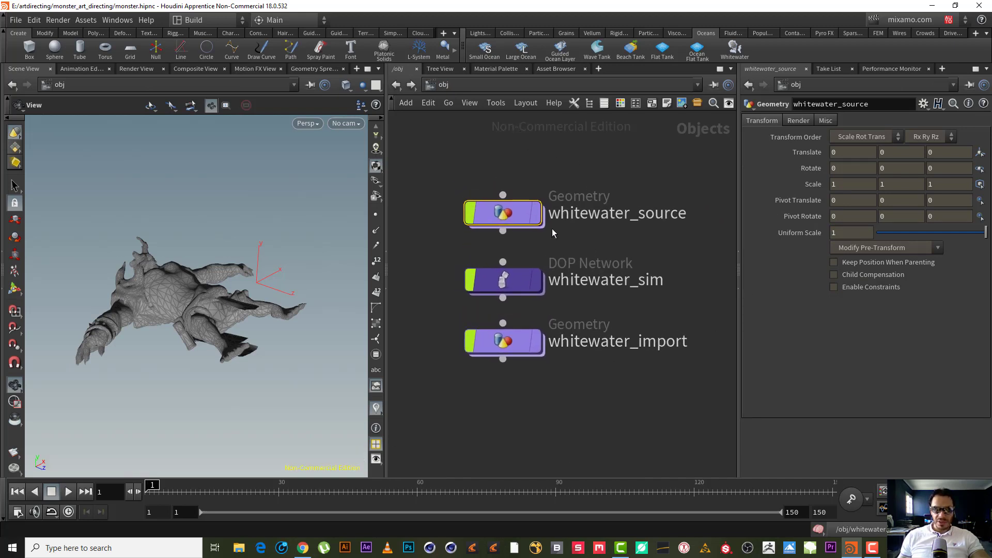
mouse_move(522, 216)
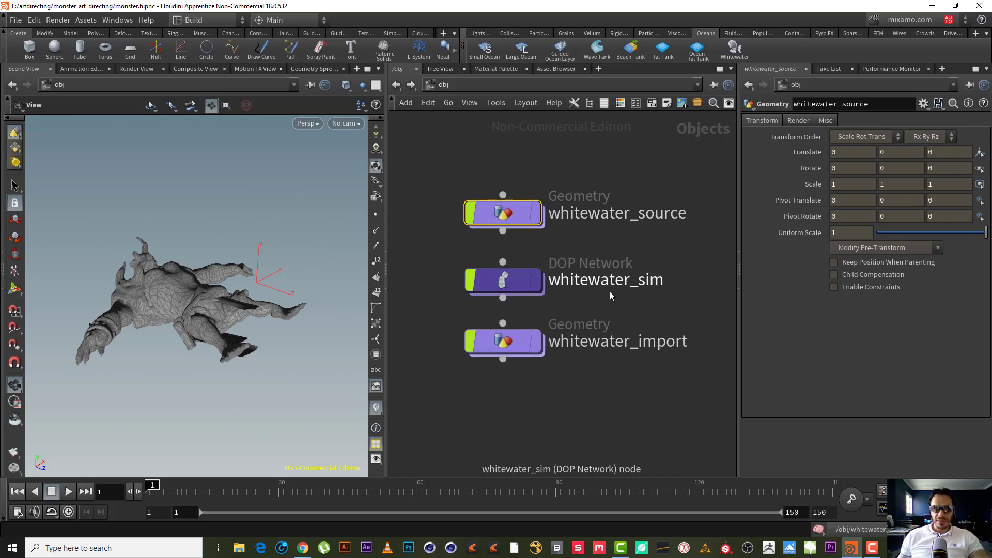
Step: Enter the whitewater_sim network and shift whitewaterobject1 a little to the left
double_click(513, 285)
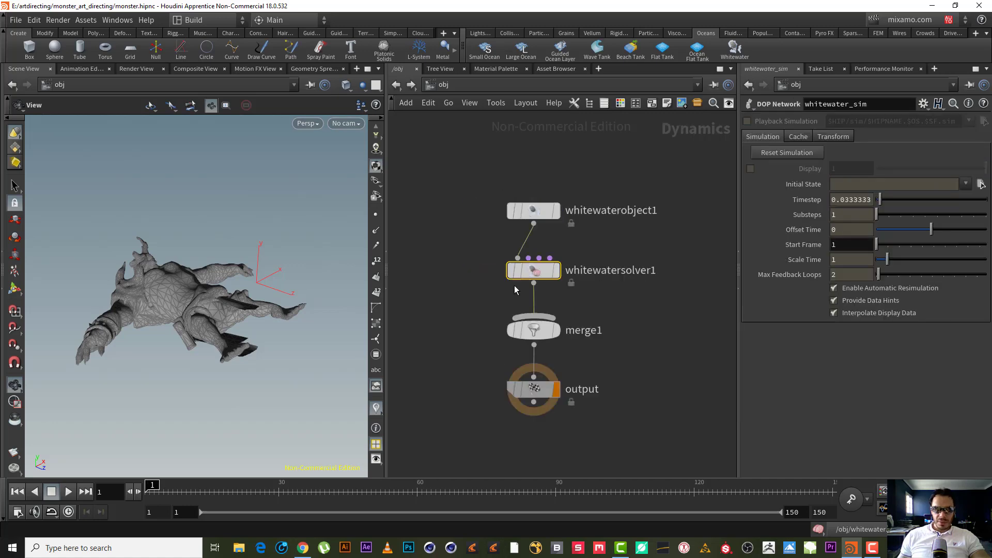
click(872, 548)
click(872, 547)
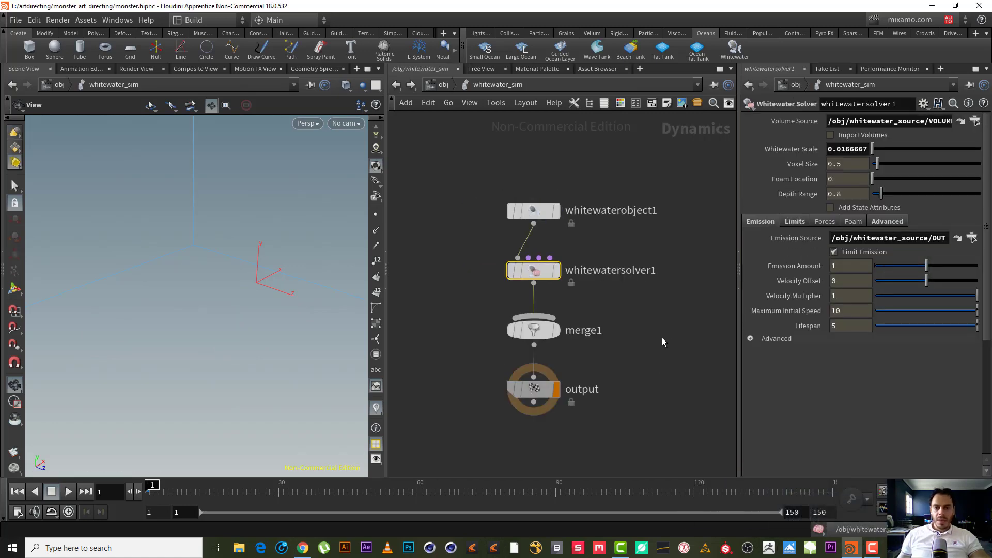
middle_drag(662, 337, 683, 348)
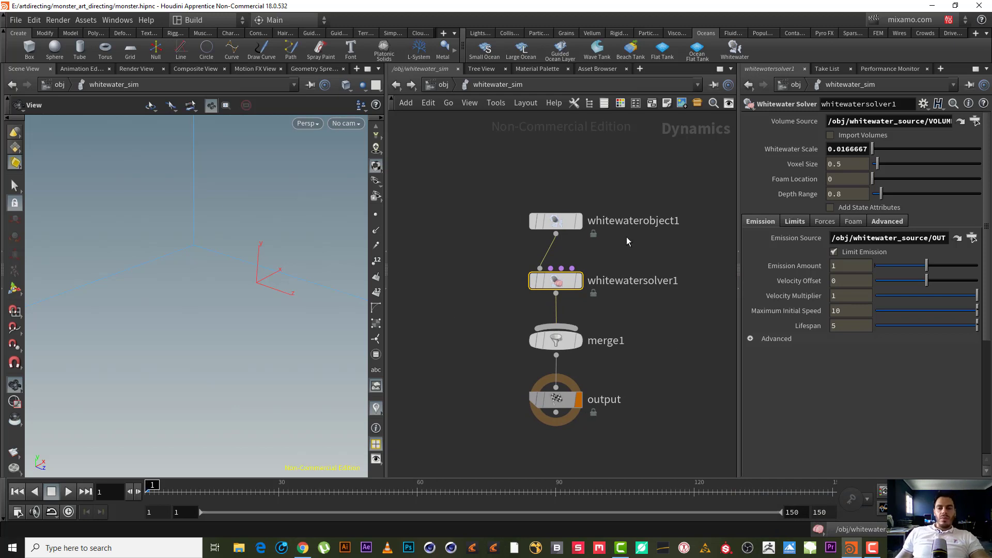
drag(571, 226, 512, 222)
Step: Select whitewatersolver1 and review its Foam and Emission settings
drag(649, 250, 532, 289)
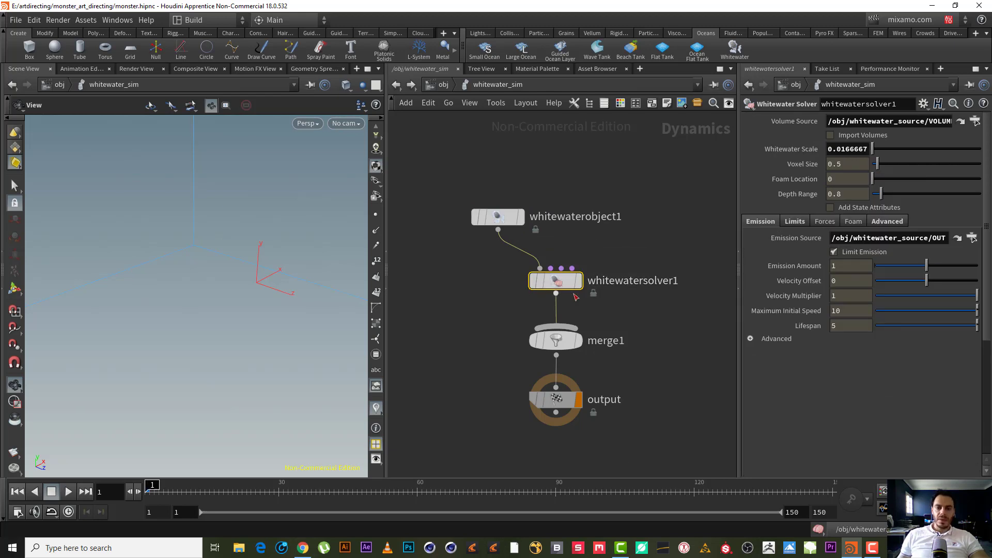
mouse_move(561, 288)
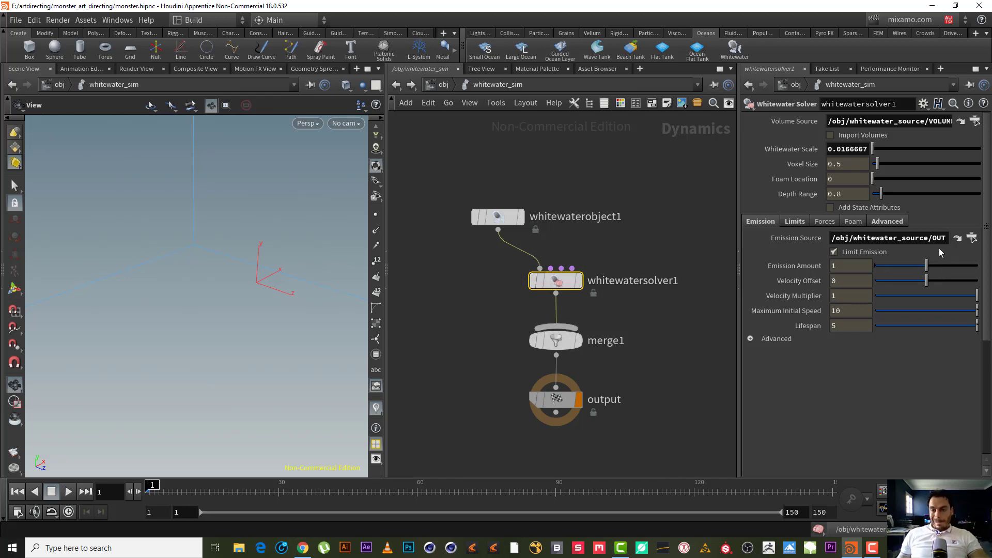
click(853, 222)
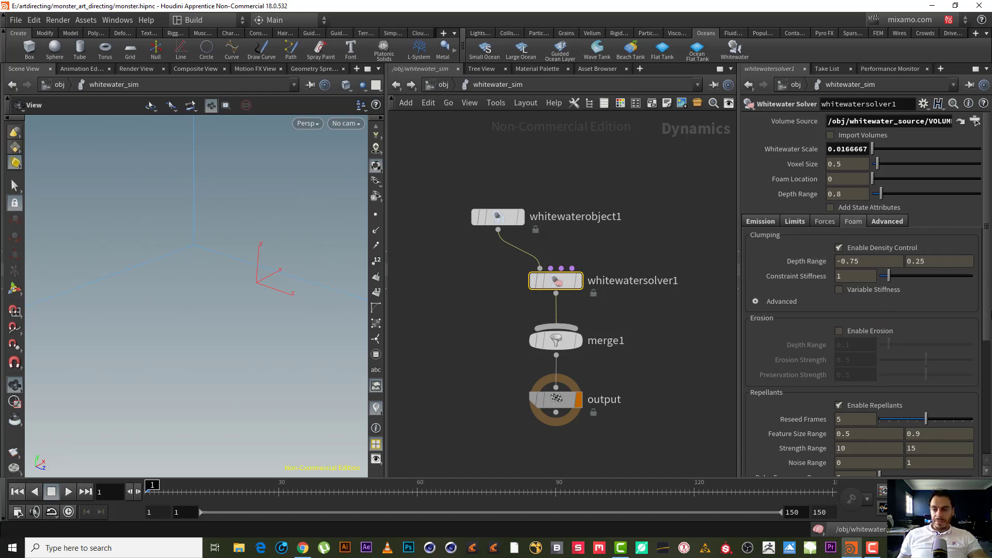
scroll(826, 181, down, 5)
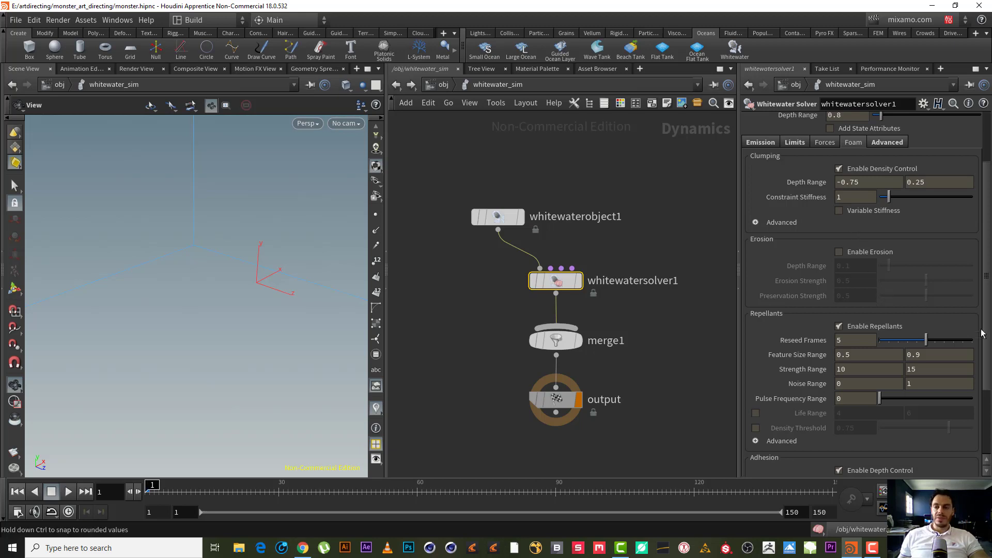
scroll(989, 296, up, 2)
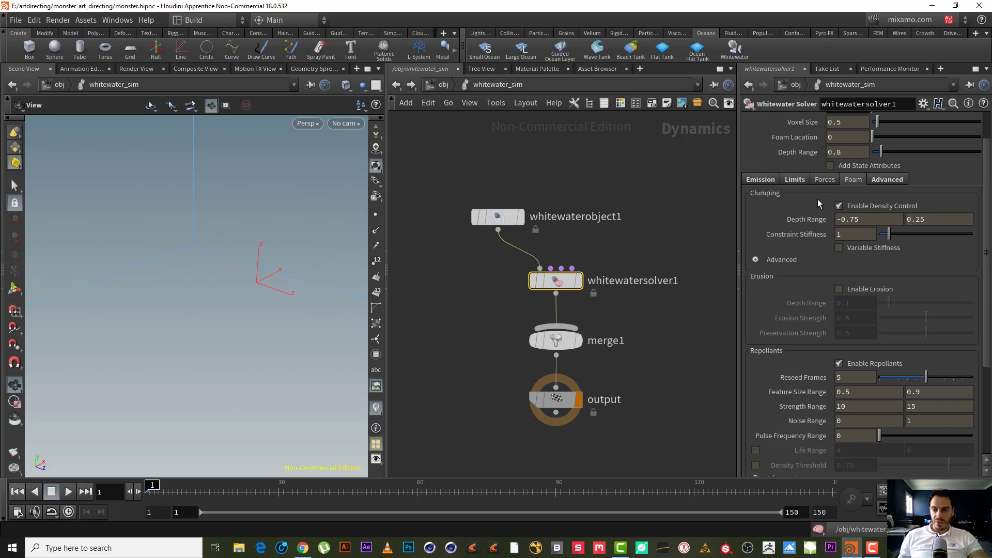
click(761, 179)
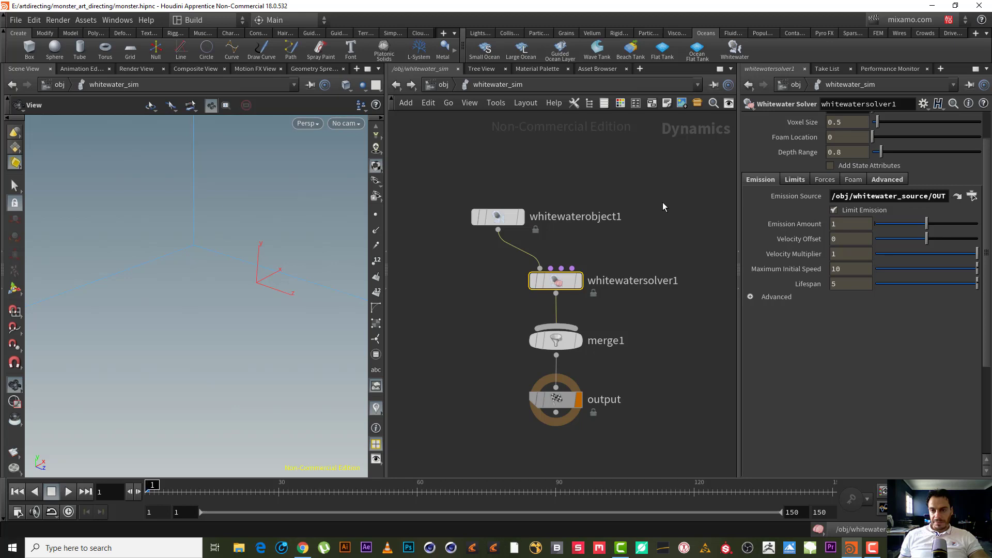
scroll(990, 159, up, 2)
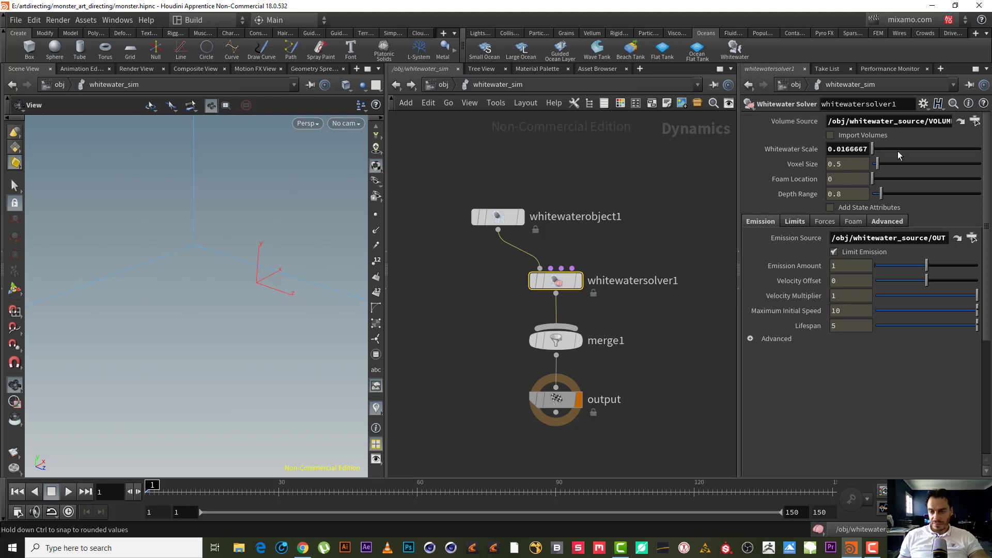
Step: Enable Add State Attributes on whitewatersolver1 and frame all nodes in the network
click(855, 209)
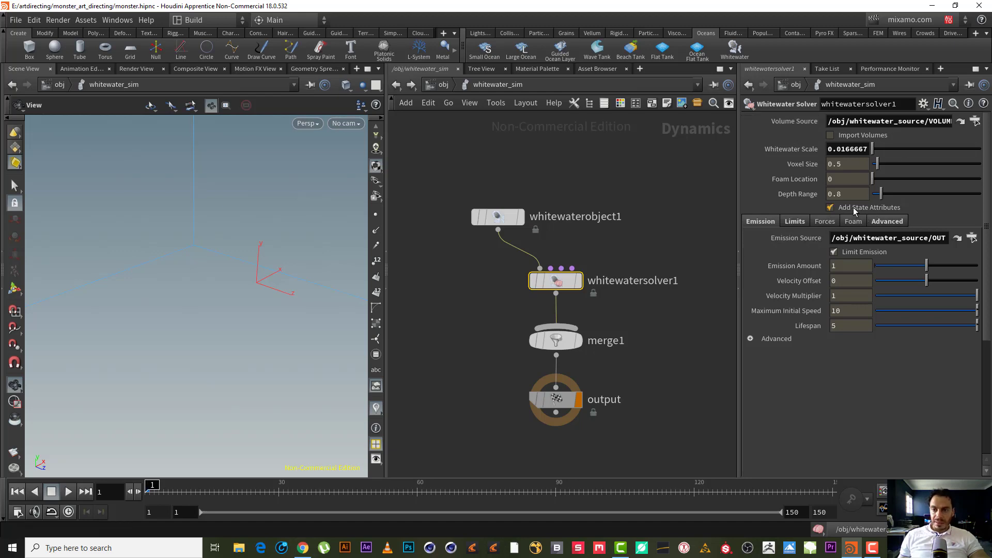
mouse_move(871, 209)
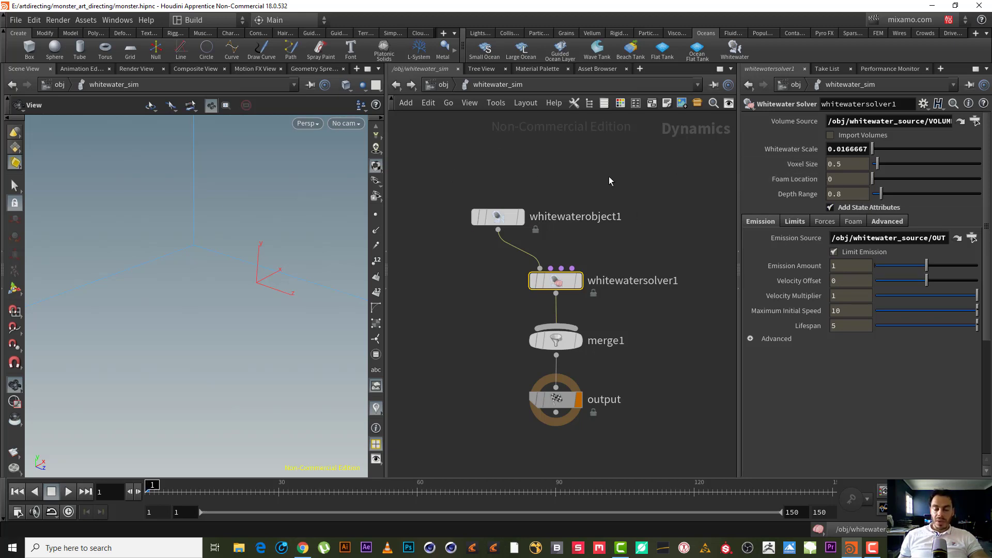
click(873, 548)
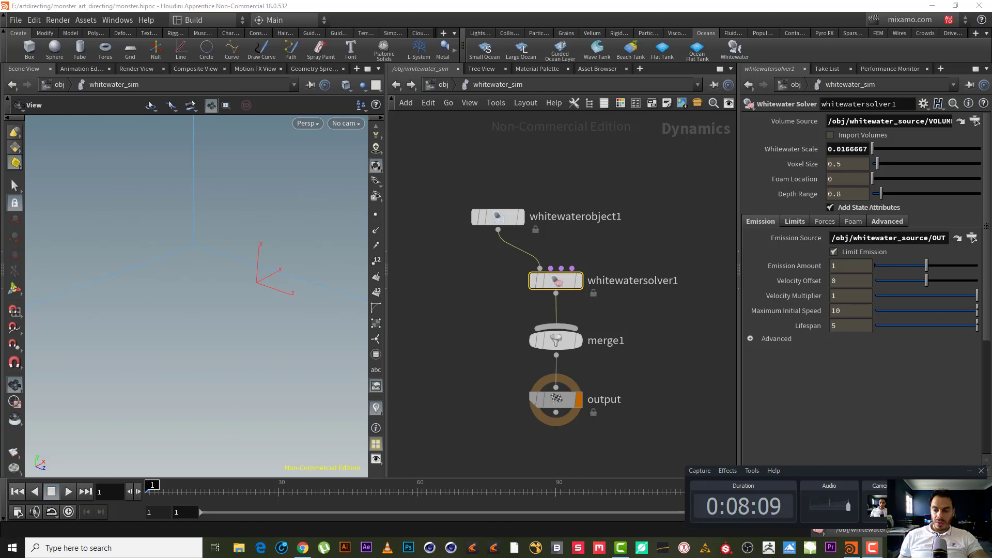
click(729, 297)
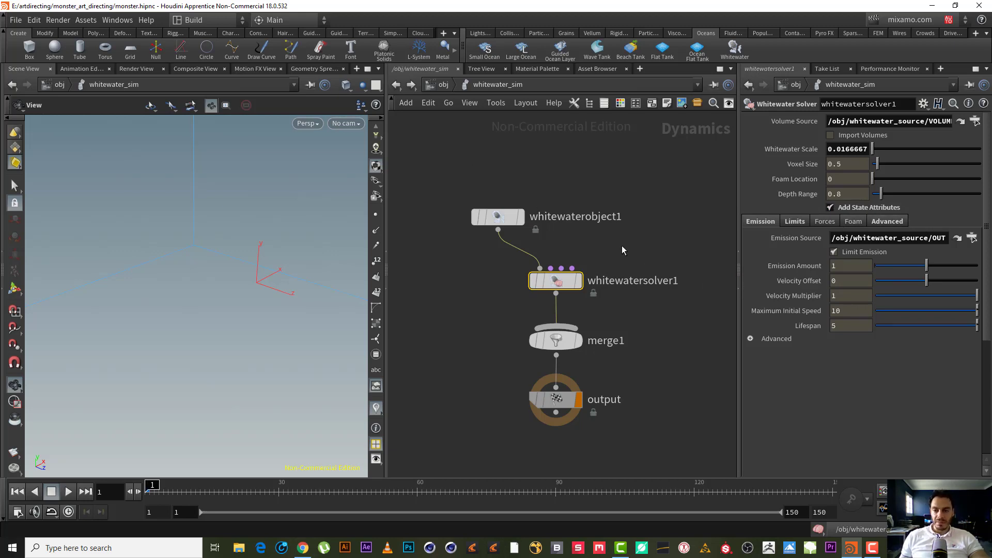
key(h)
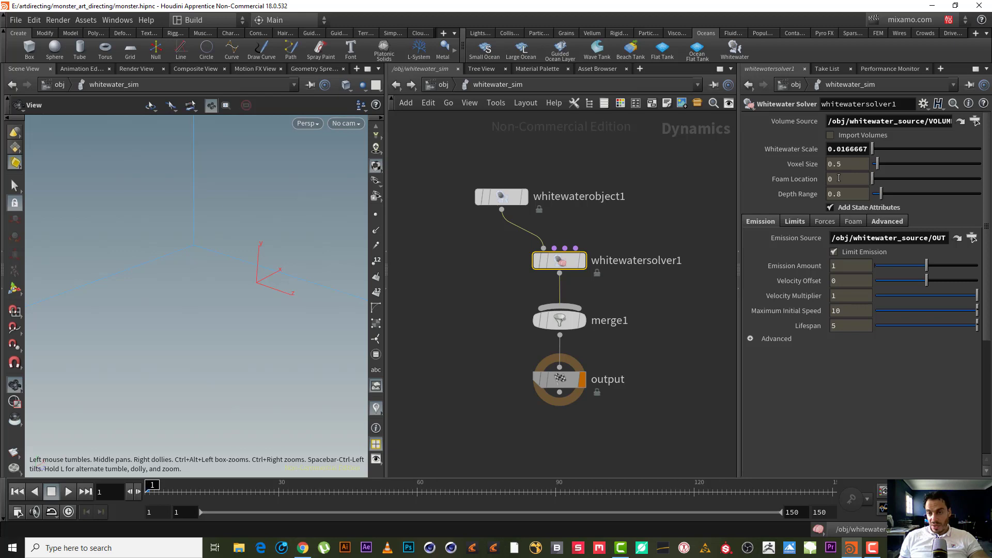
Step: Change whitewatersolver1's Voxel Size to 0.2
drag(835, 163, 886, 170)
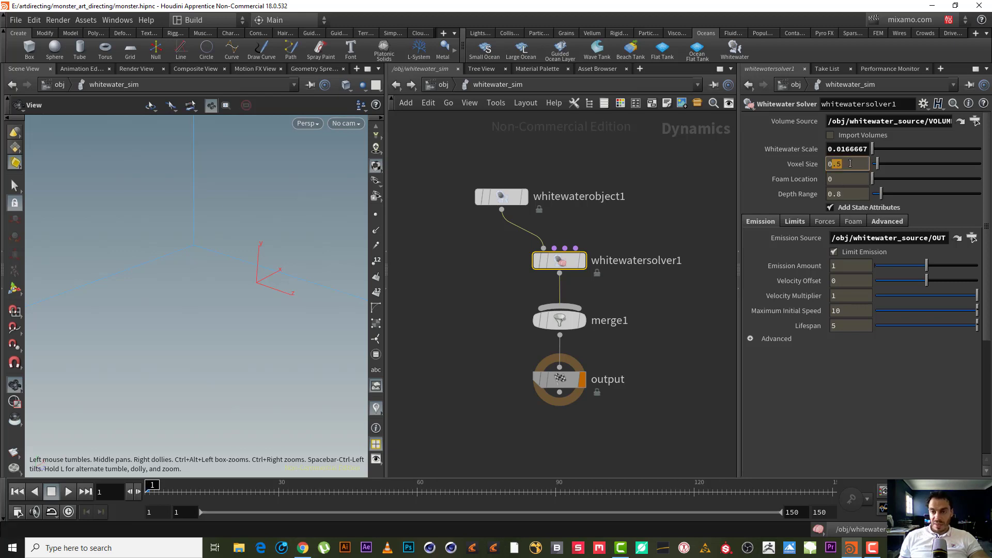
text(2)
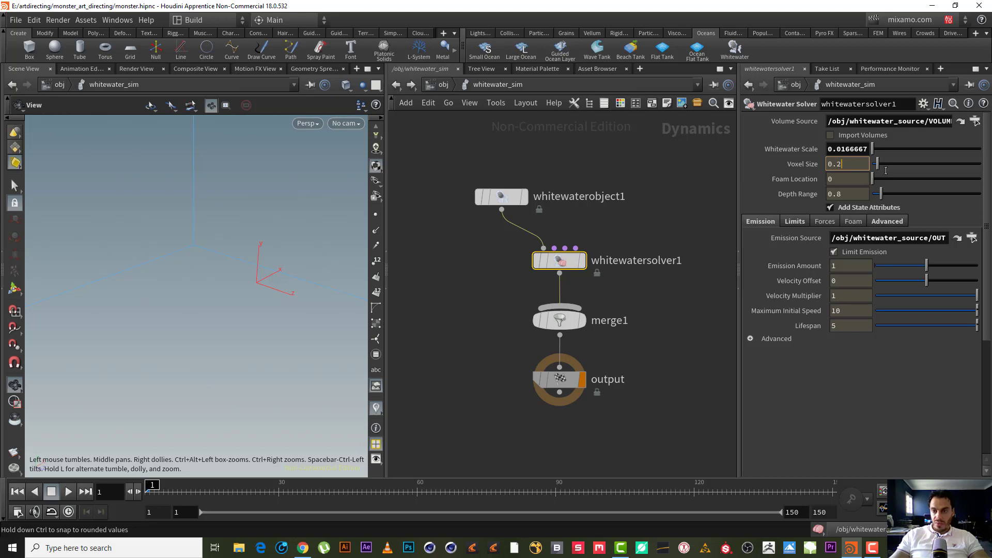
key(Return)
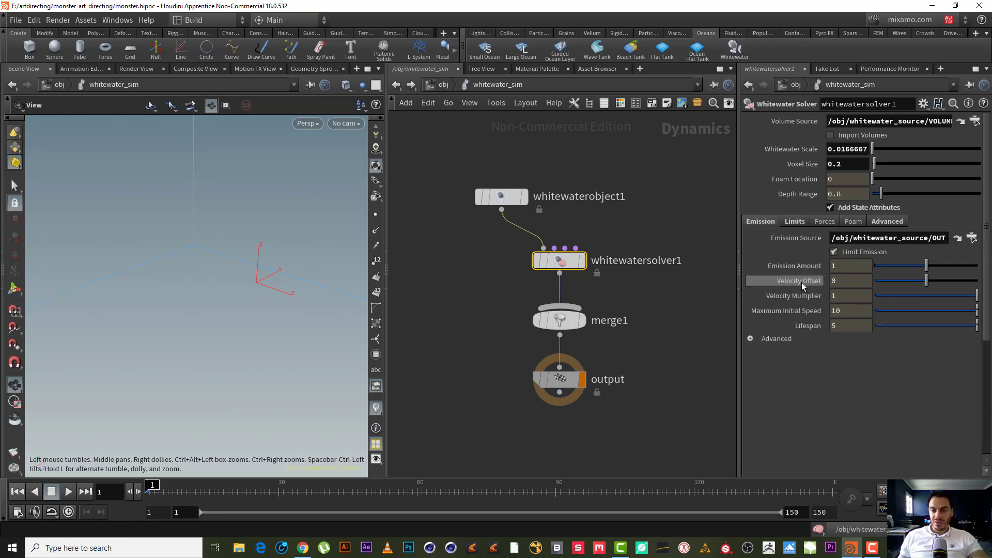
scroll(684, 225, up, 1)
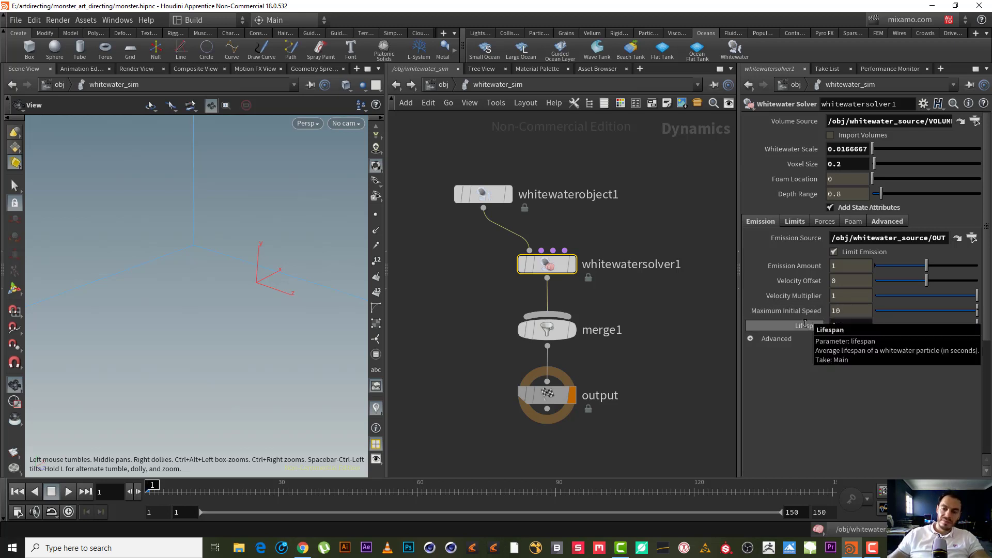
click(749, 339)
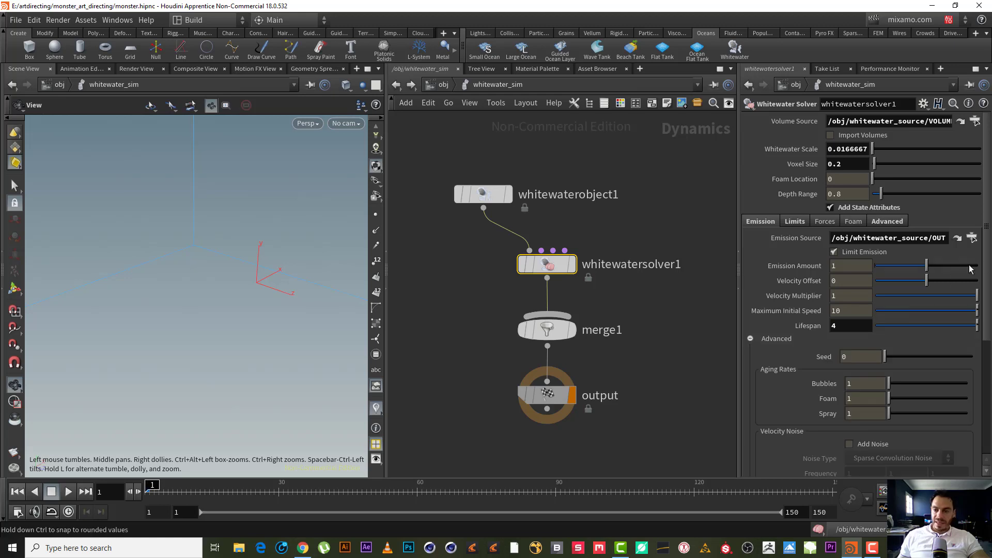
scroll(971, 289, down, 5)
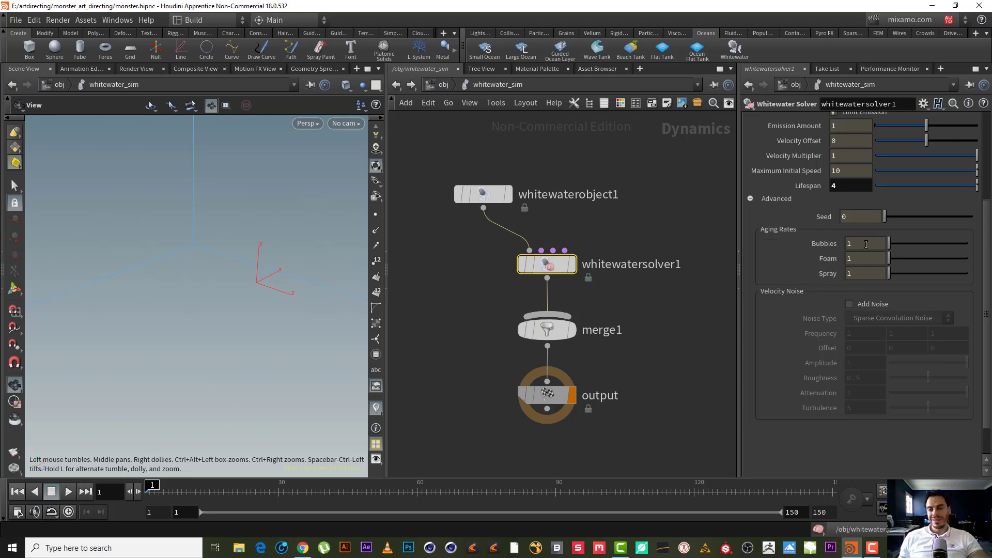
drag(866, 243, 802, 240)
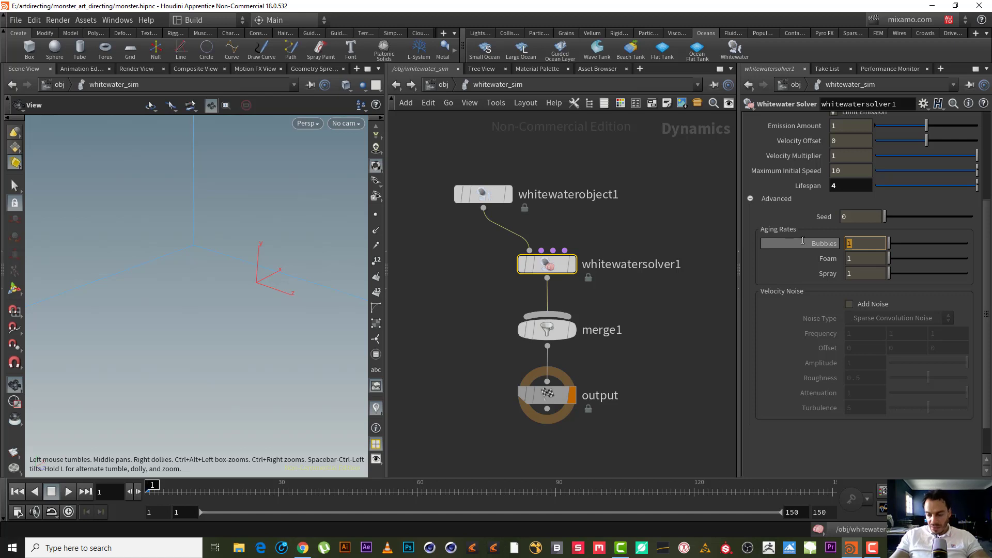
text(10)
key(Return)
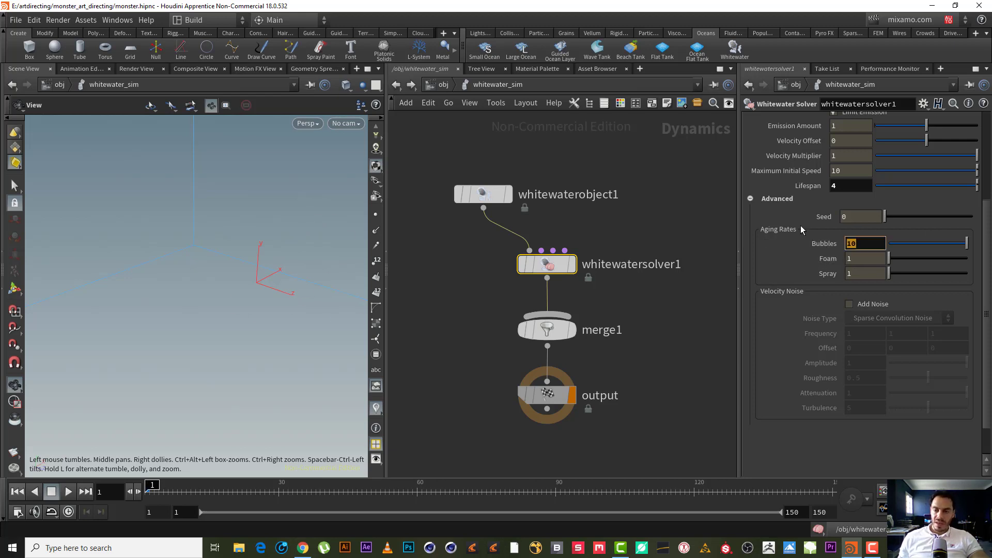
key(ctrl+z)
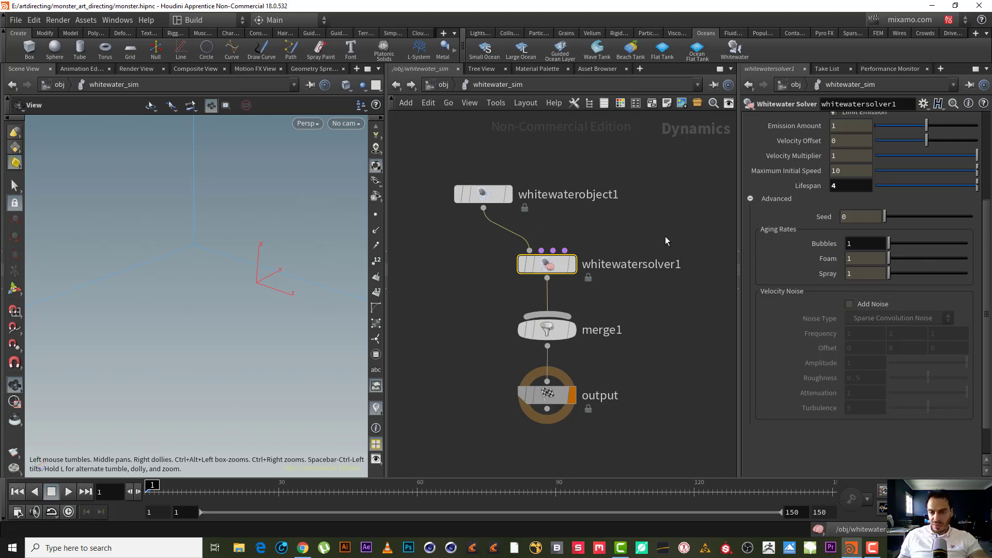
Step: Turn on Collision SOP in whitewatersolver1's Limits settings and frame the solver node
scroll(987, 312, up, 5)
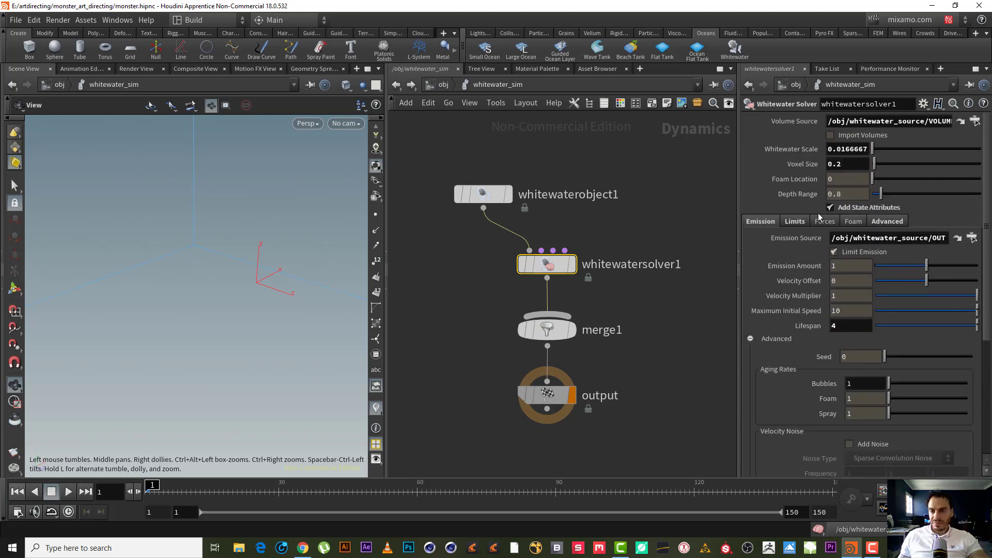
click(804, 221)
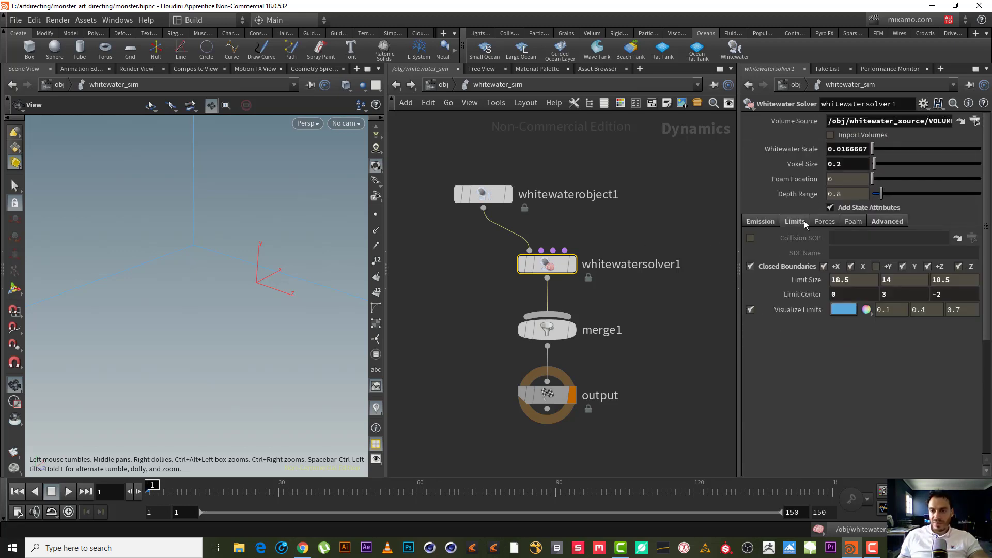
click(750, 238)
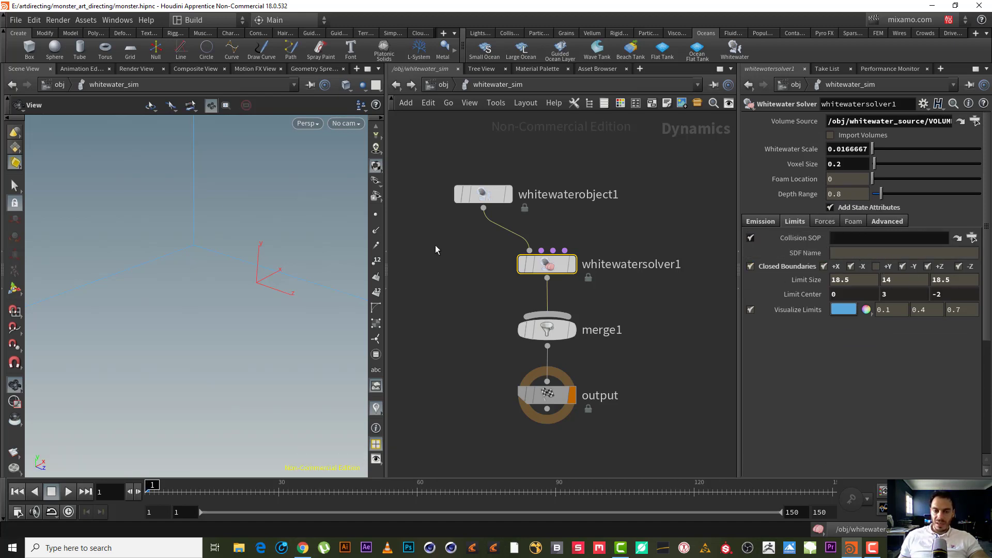
key(f)
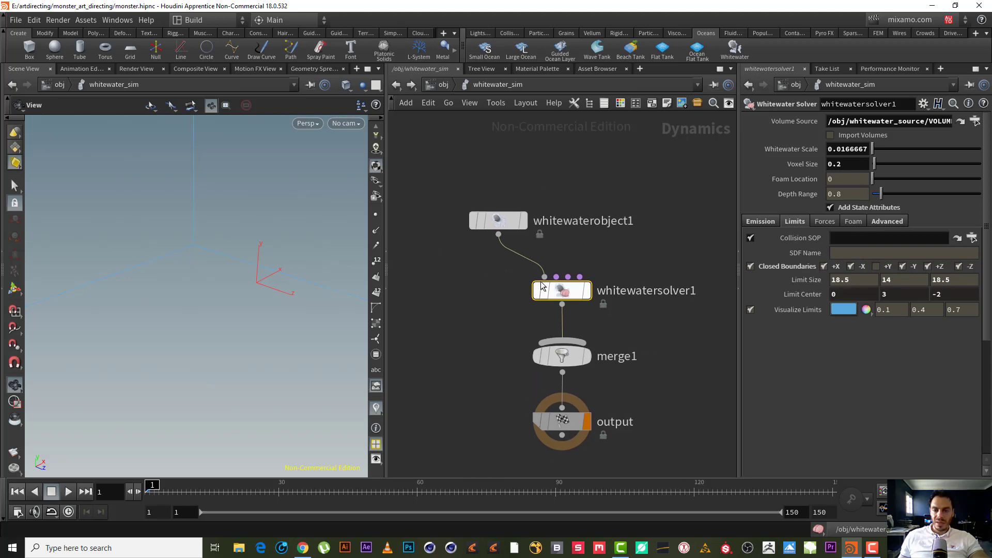
Step: Go up to /obj and enter the monster geometry network
click(443, 85)
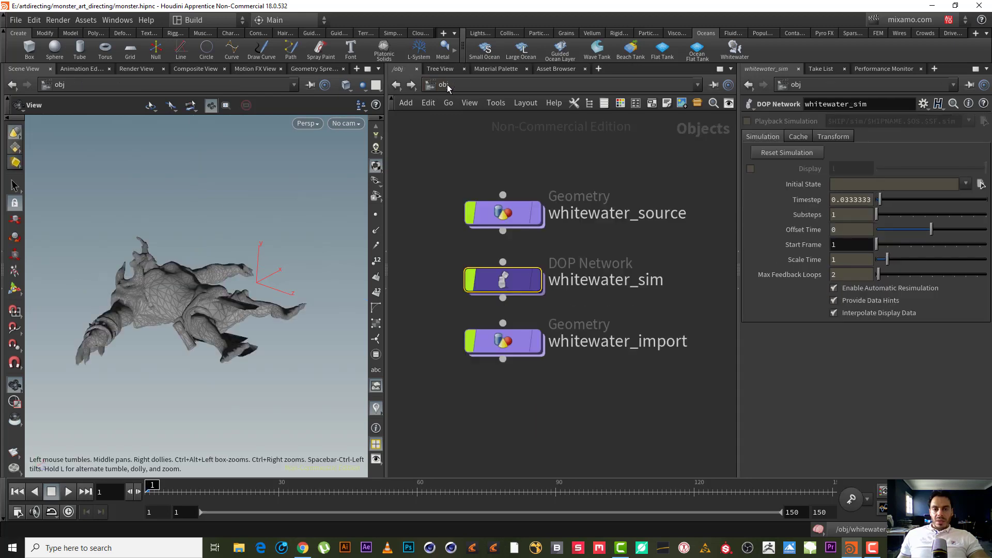
middle_drag(459, 151, 603, 195)
scroll(525, 310, down, 3)
scroll(624, 182, up, 2)
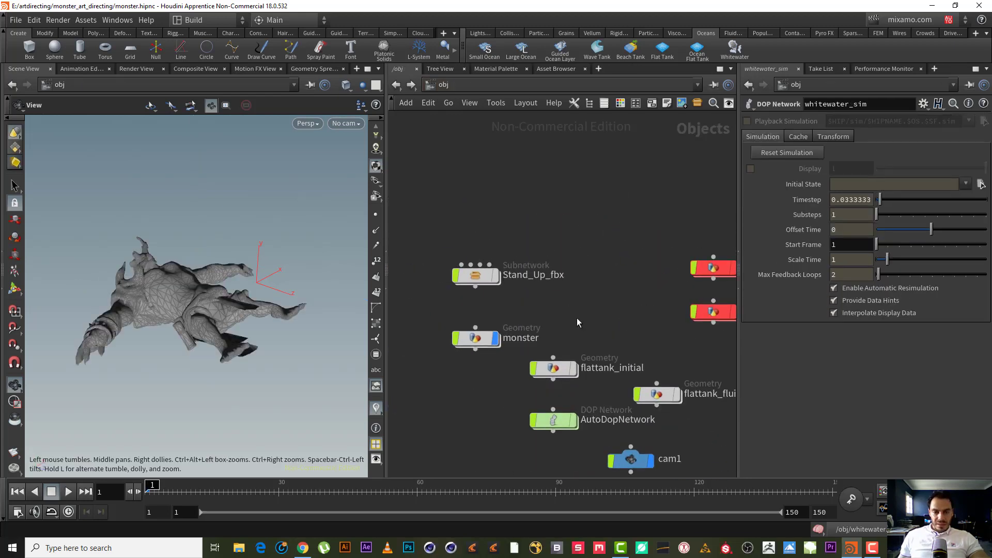
middle_drag(577, 318, 593, 244)
click(499, 266)
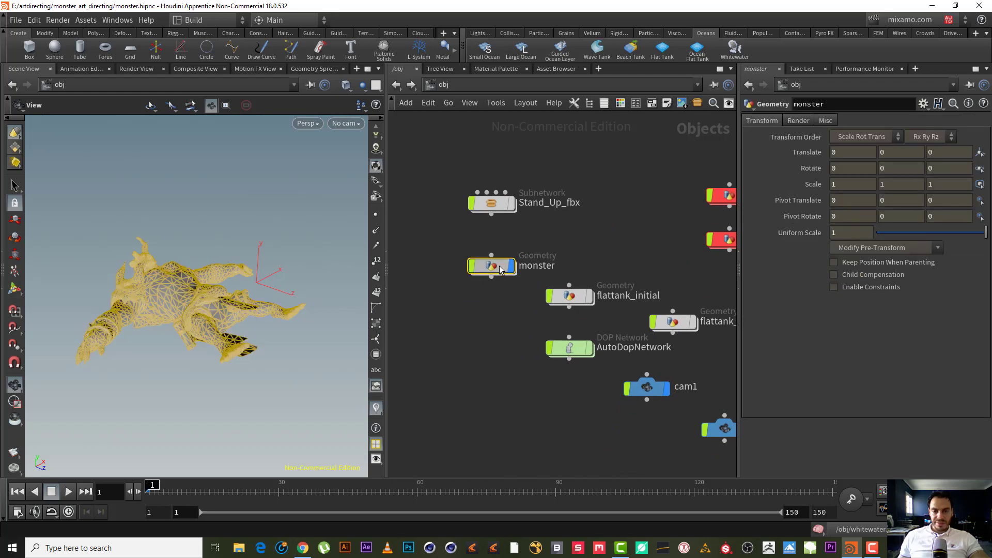
double_click(499, 266)
Step: Check the VDB null's info window for the grid named collision and copy that name
middle_drag(664, 410, 652, 250)
drag(612, 323, 537, 256)
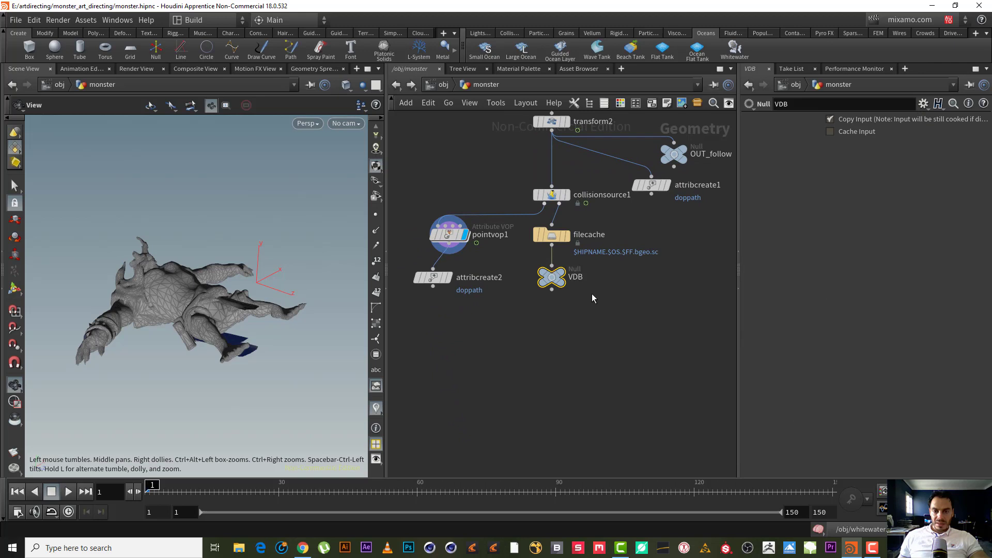
click(525, 277)
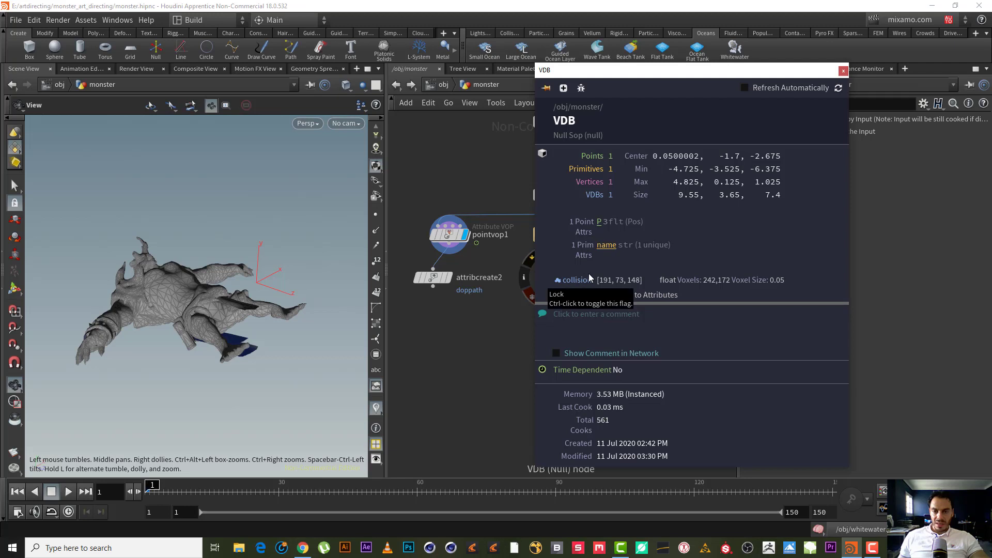
drag(591, 280, 563, 287)
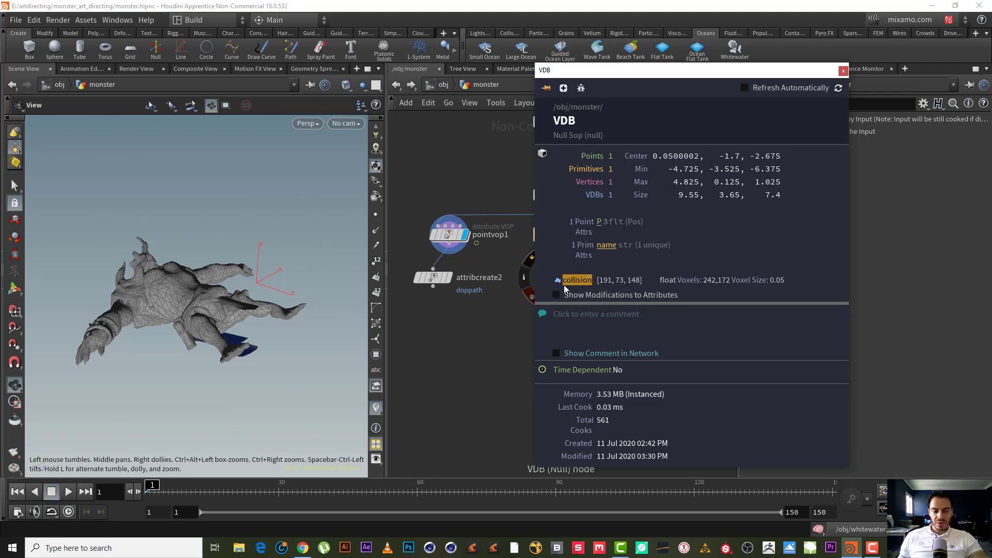
click(565, 288)
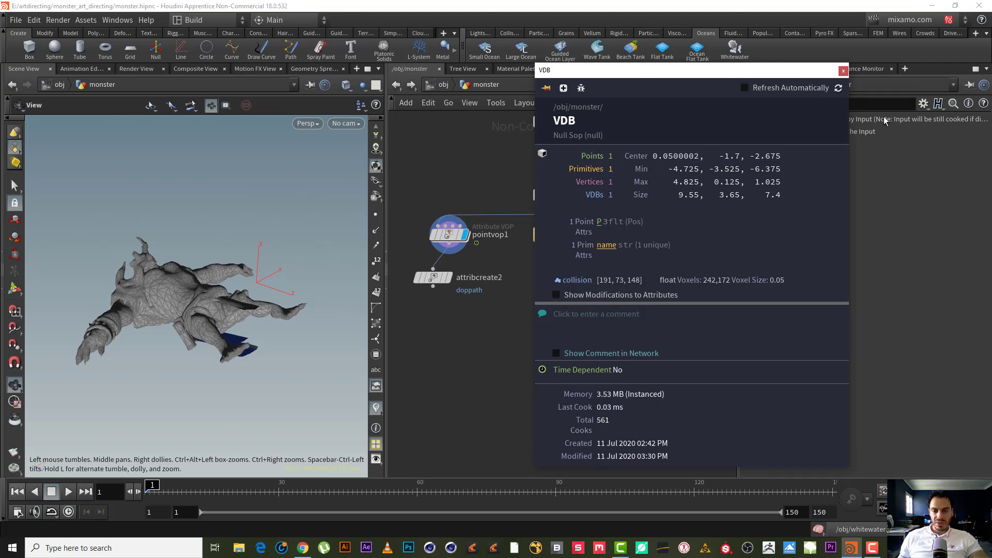
double_click(584, 283)
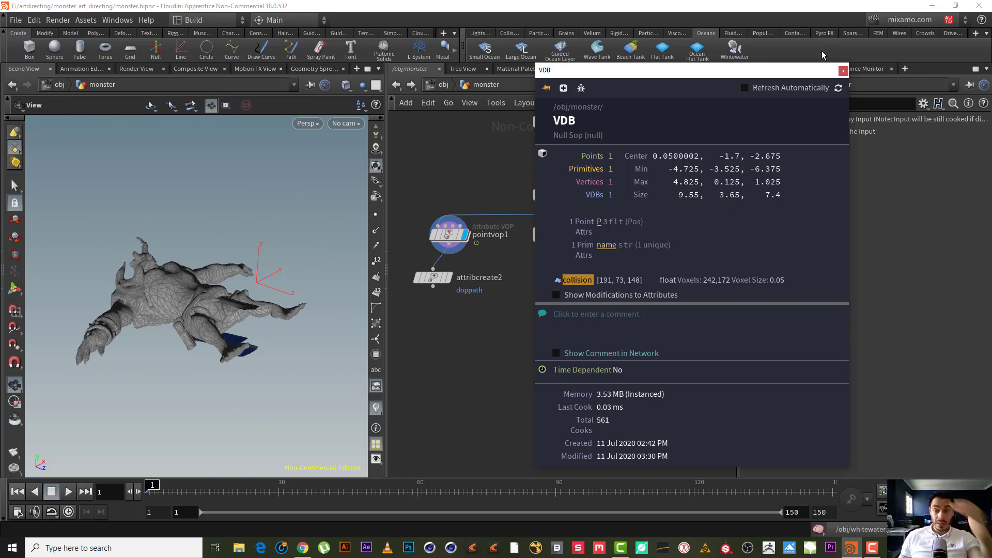
click(842, 72)
middle_drag(609, 302, 626, 362)
Step: Return into whitewater_sim and set the solver's Collision SOP to /obj/monster/VDB
click(395, 85)
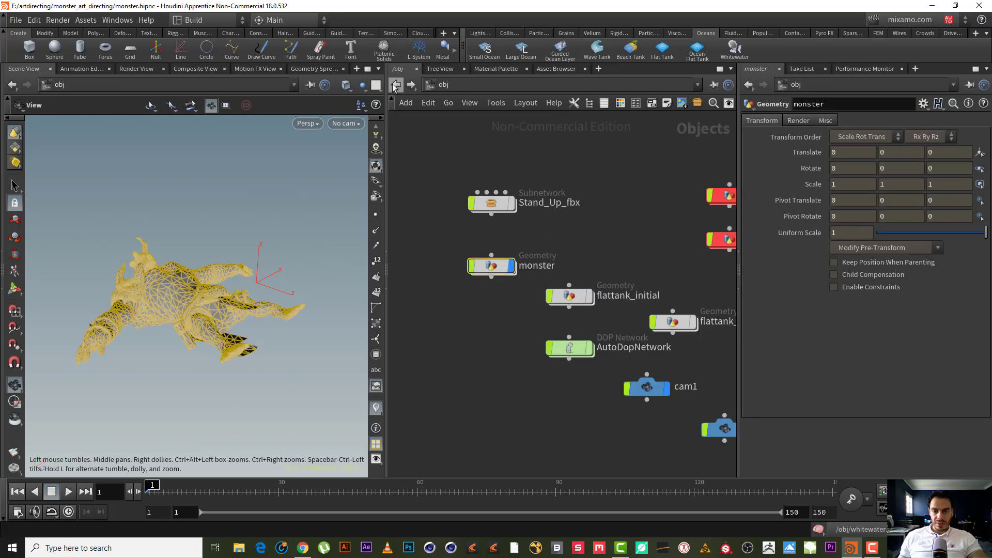
middle_drag(668, 284, 391, 130)
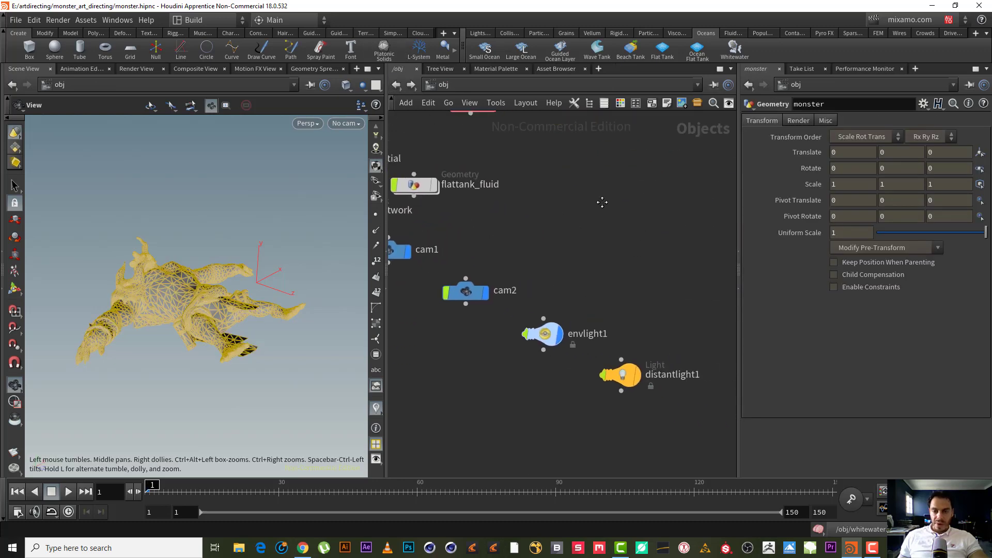
middle_drag(602, 201, 502, 292)
double_click(608, 274)
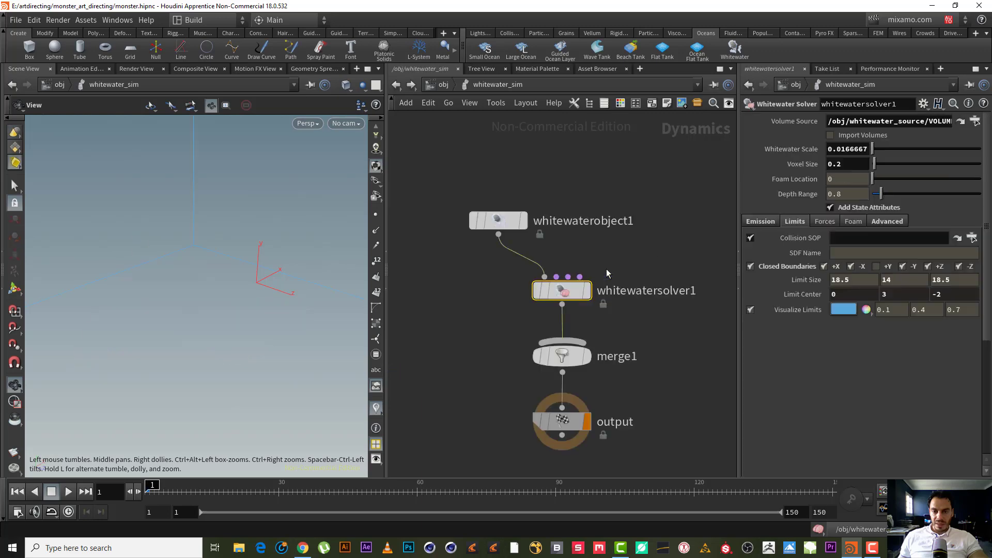
click(971, 238)
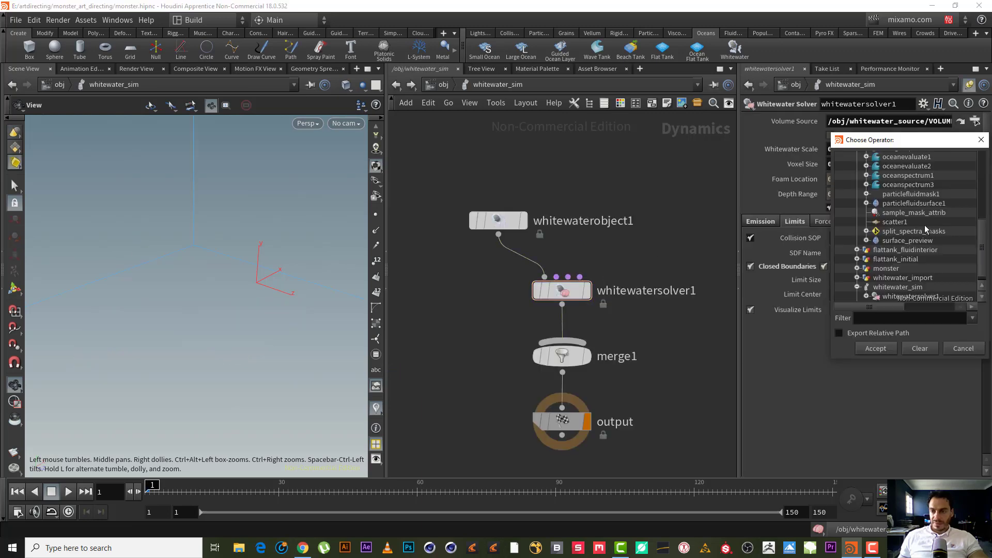
scroll(980, 241, up, 5)
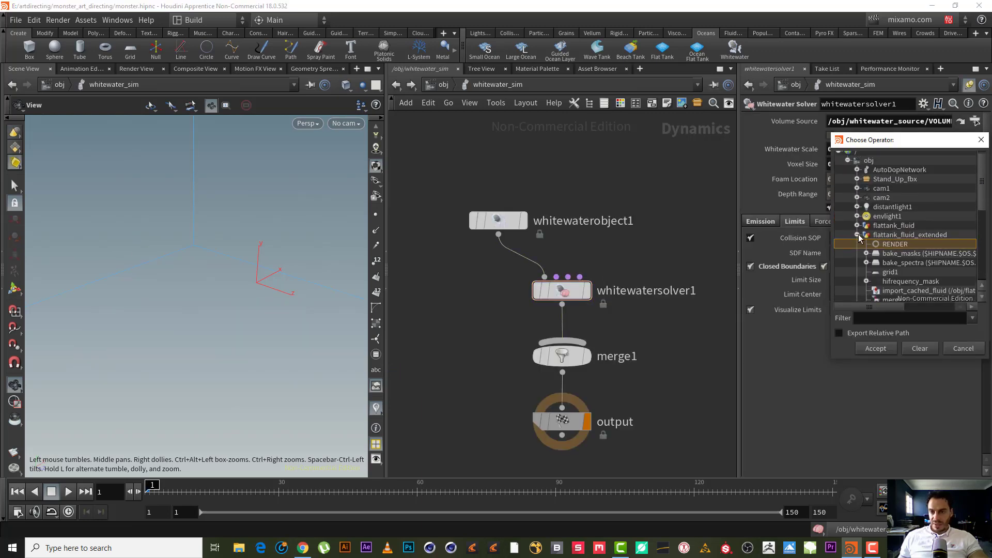
click(858, 235)
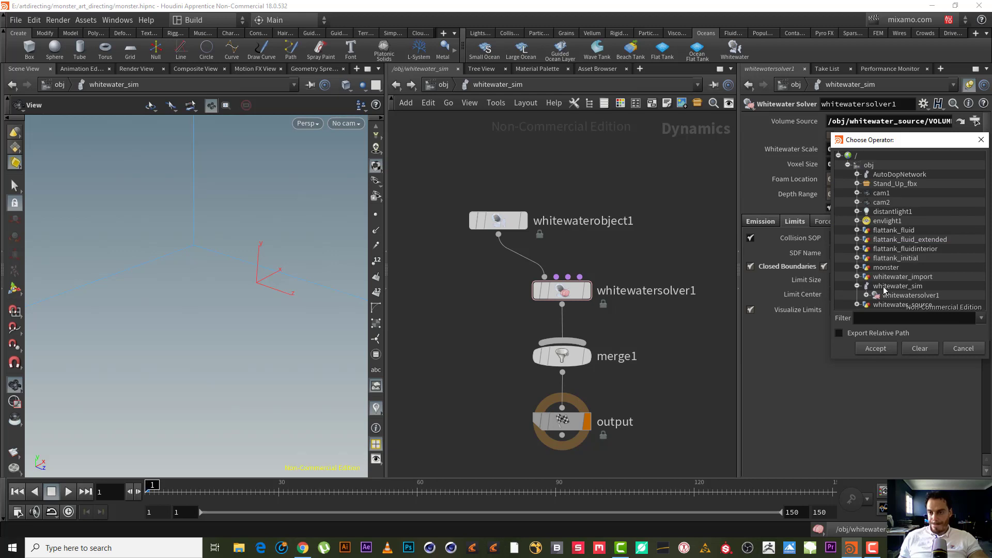
click(857, 267)
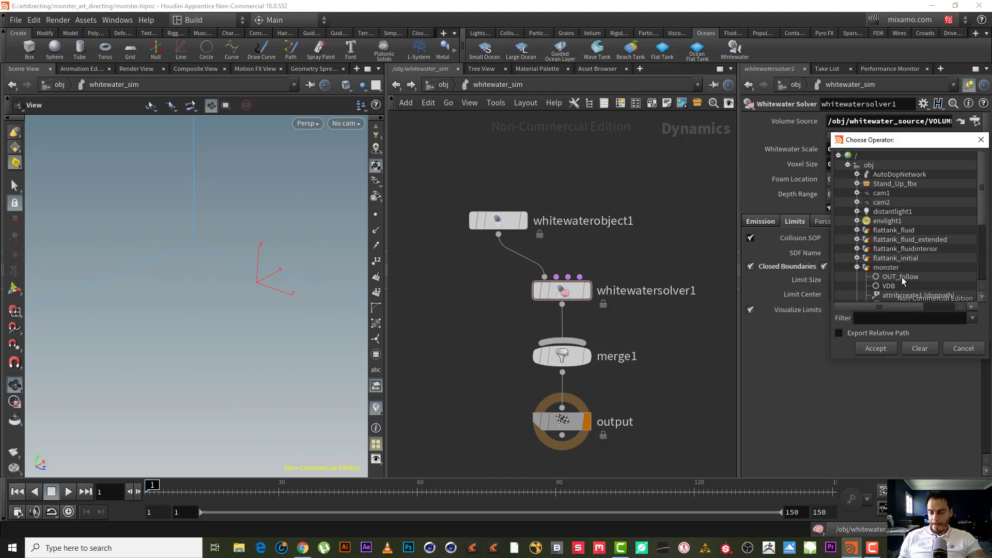
double_click(889, 287)
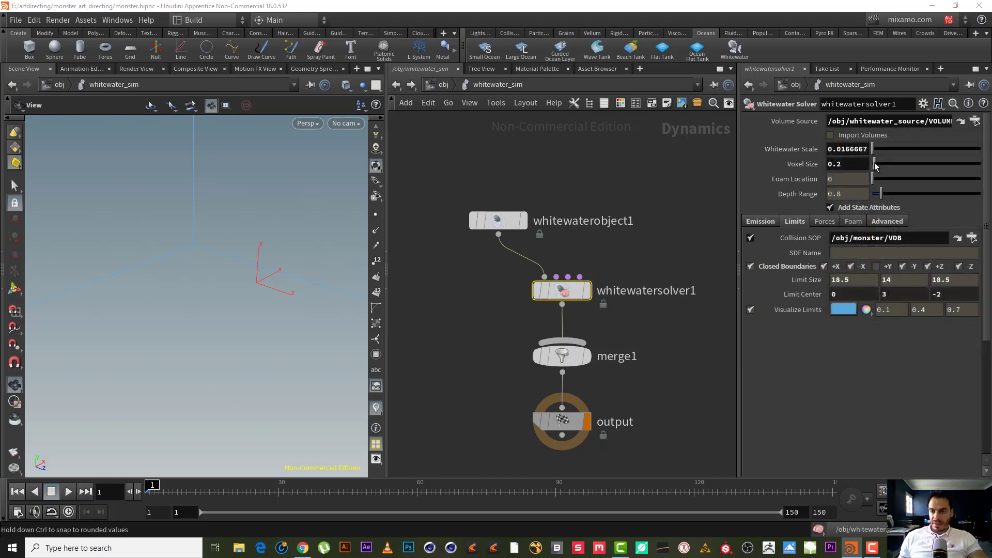
Step: Enter collision as the SDF Name
click(843, 252)
key(Escape)
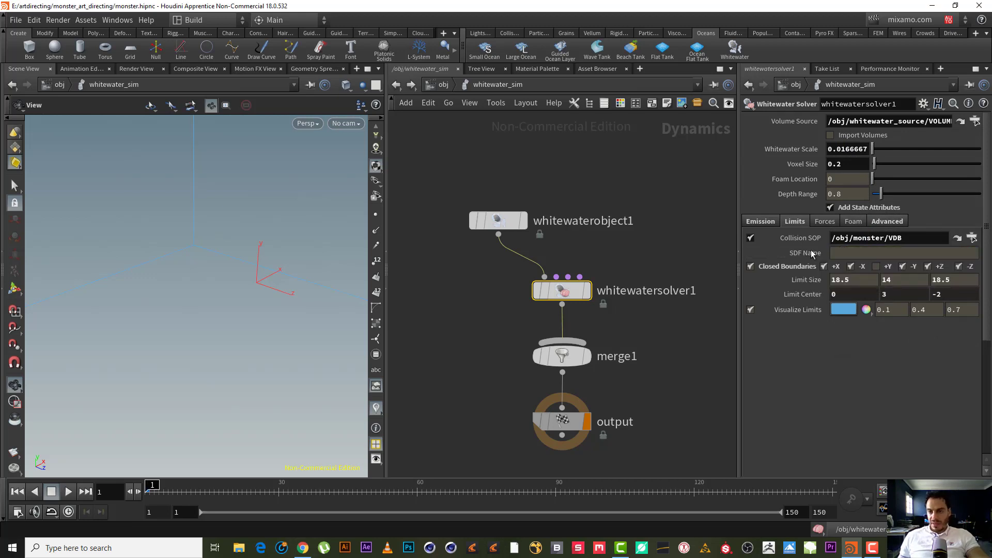
click(848, 251)
text(collision)
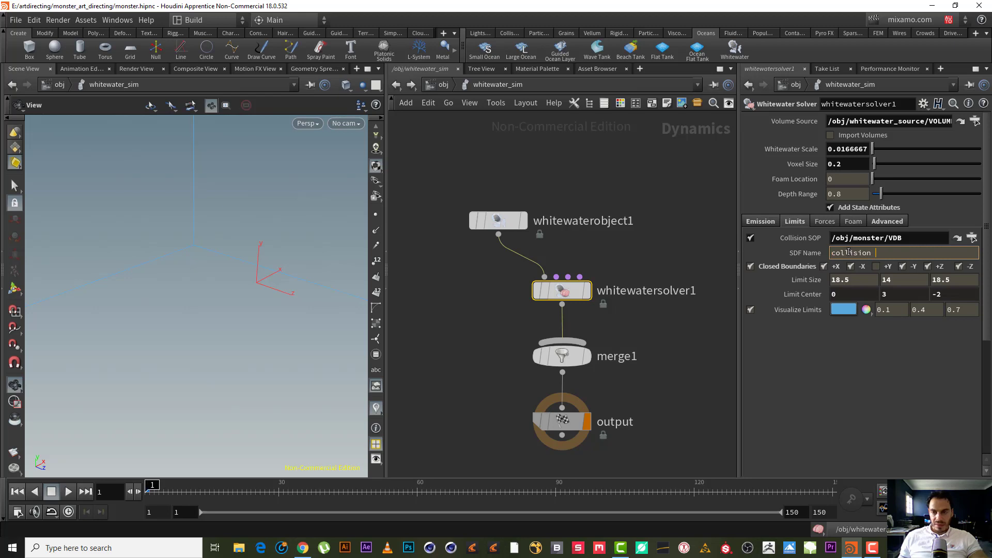
key(Return)
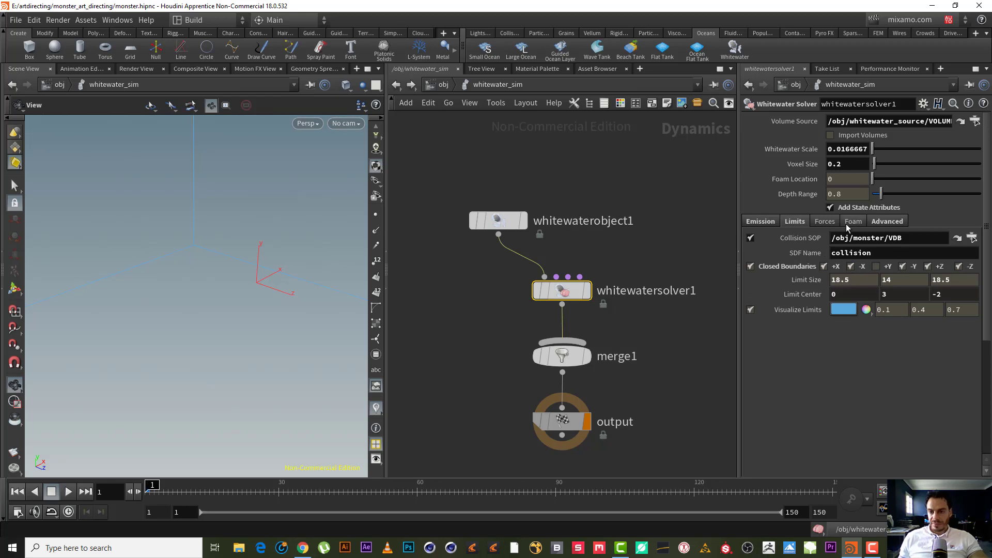
click(826, 222)
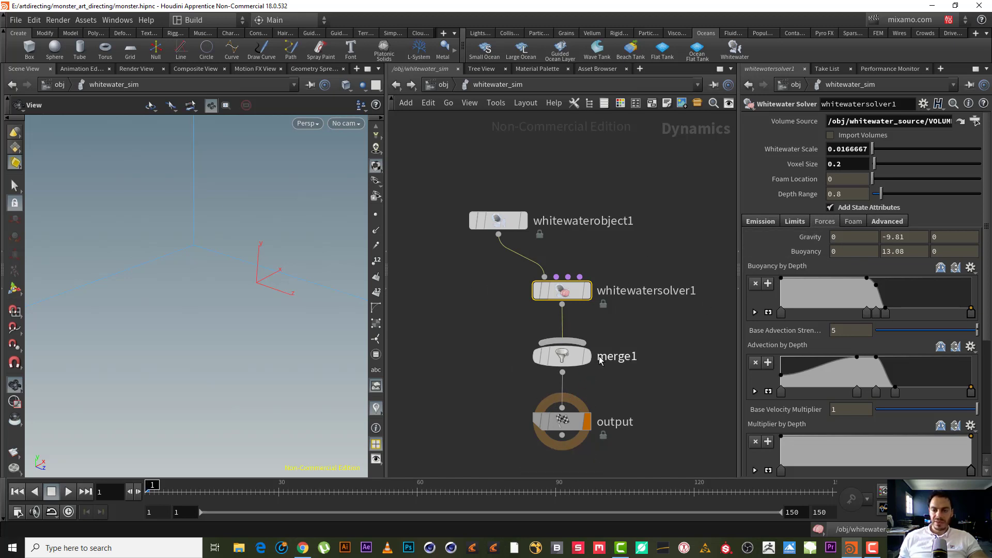
click(853, 221)
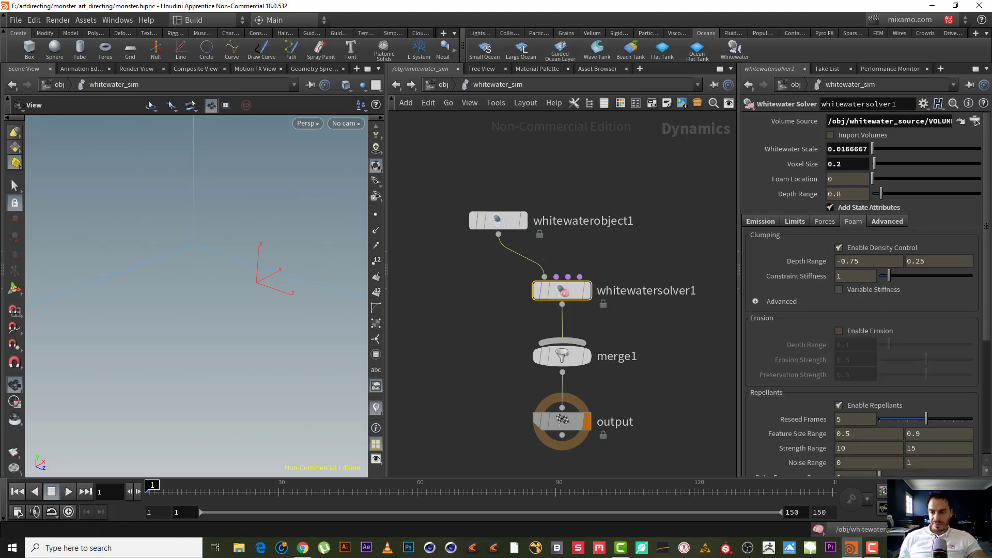
scroll(976, 121, down, 3)
scroll(976, 121, up, 3)
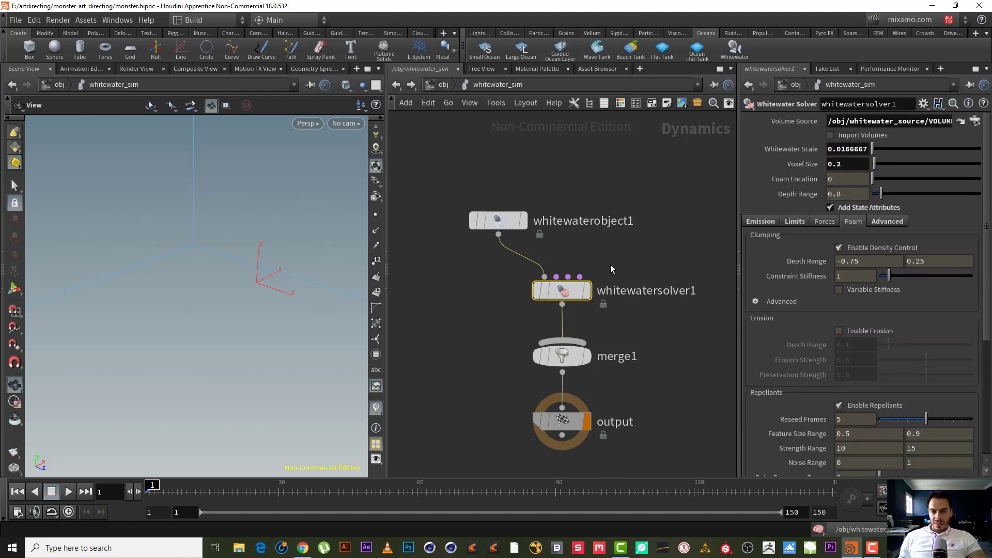
middle_drag(609, 287, 616, 310)
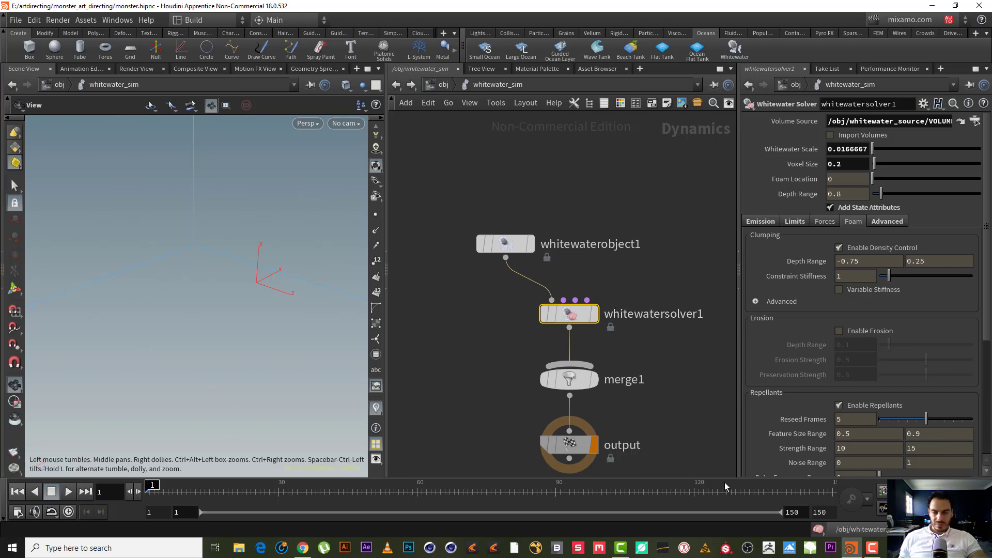
Step: Under foam Clumping Advanced, set Neighborhood Size to 40 and Maximum Neighbors to 80
click(873, 547)
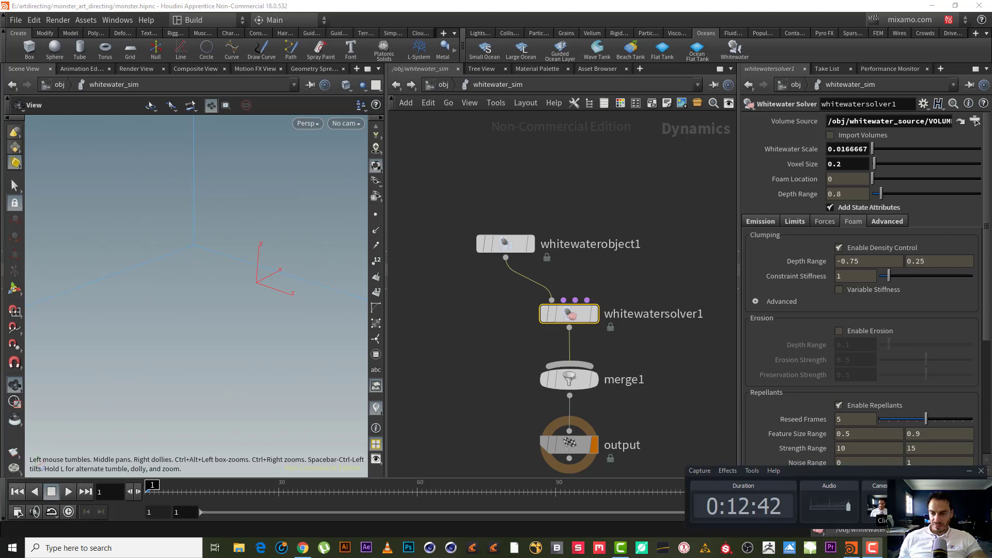
click(872, 548)
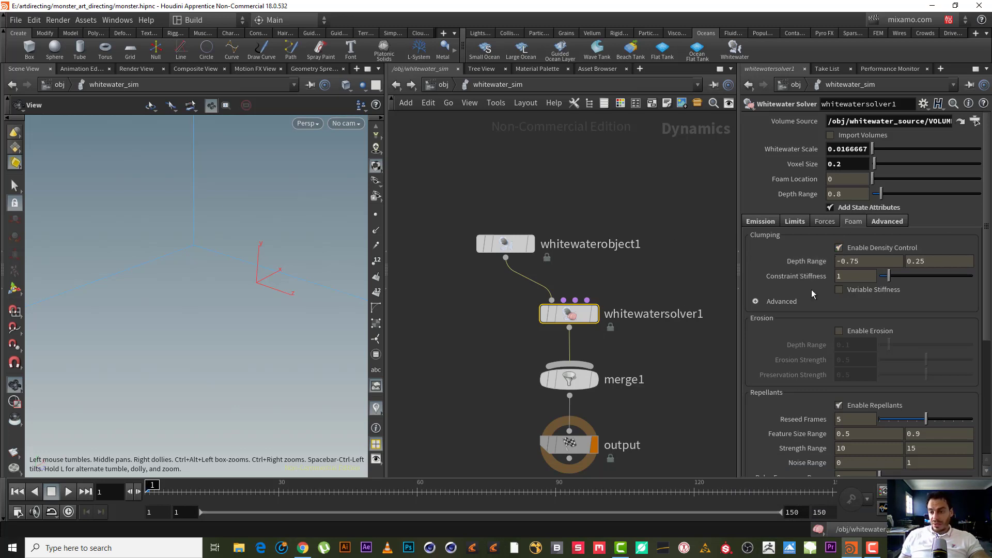
click(756, 302)
double_click(887, 336)
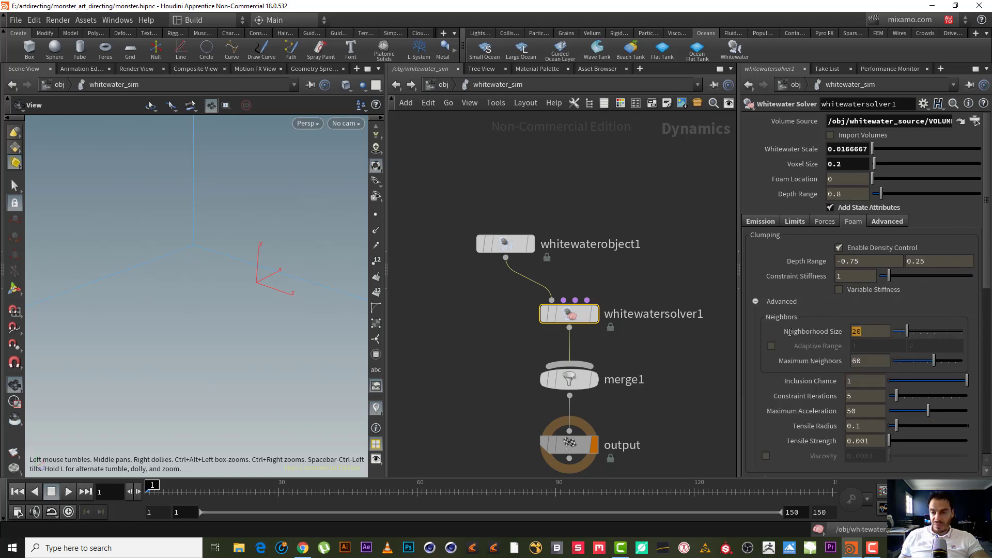
text(40)
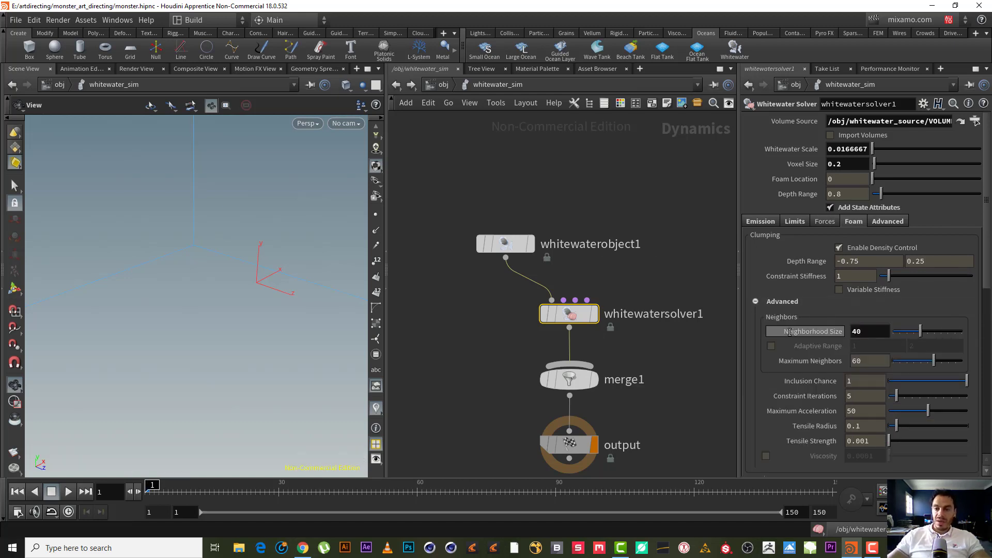
double_click(877, 366)
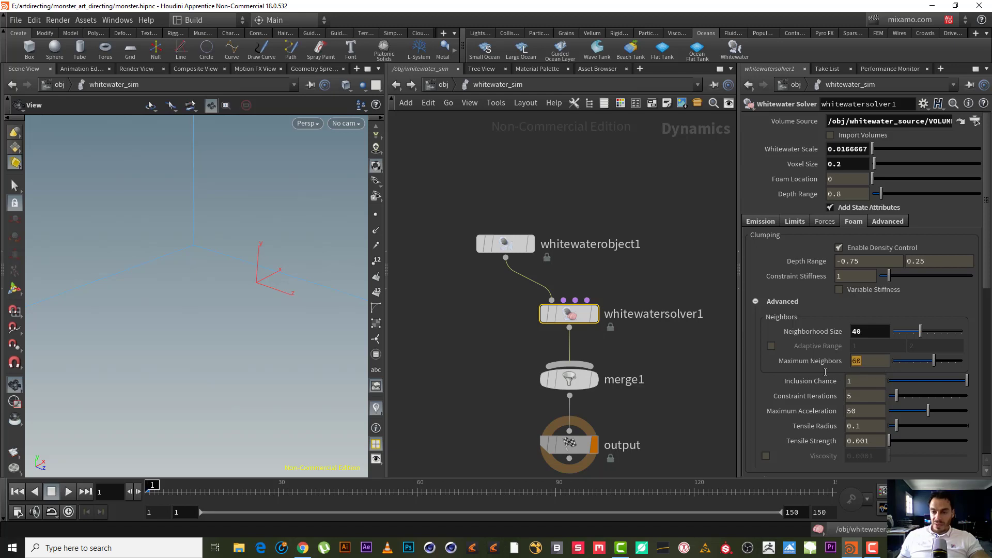
text(80)
key(Return)
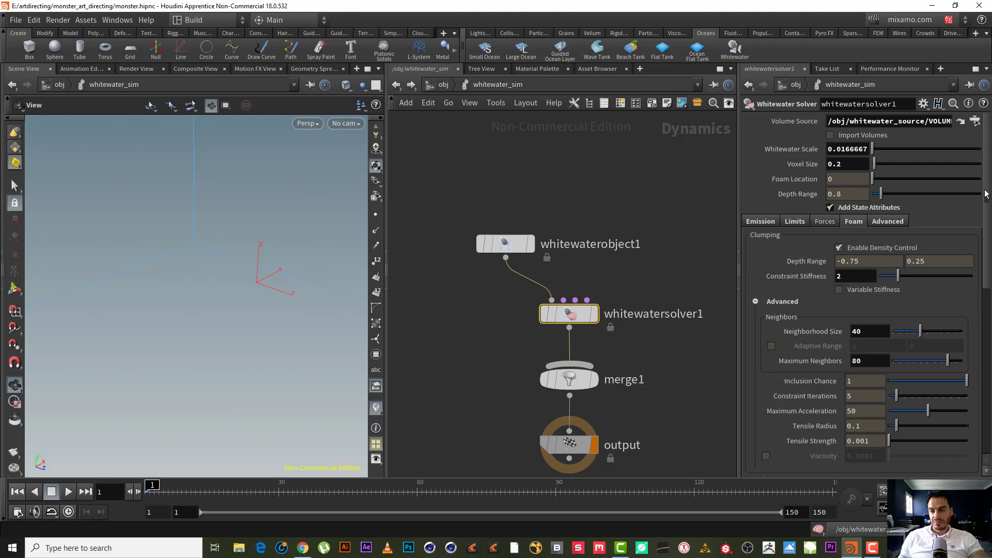
drag(984, 204, 984, 314)
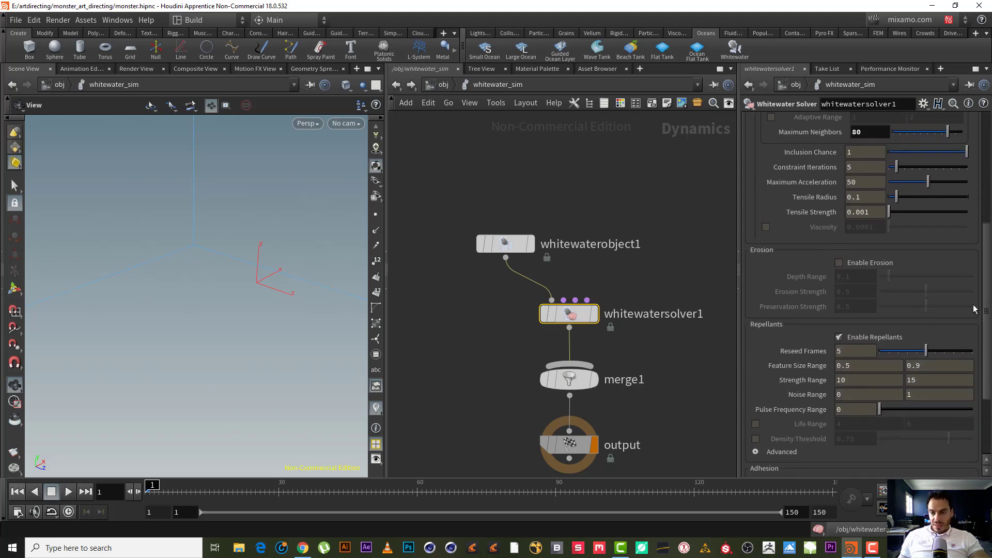
Step: Enable Erosion and set Preservation Strength to 0.8
click(839, 262)
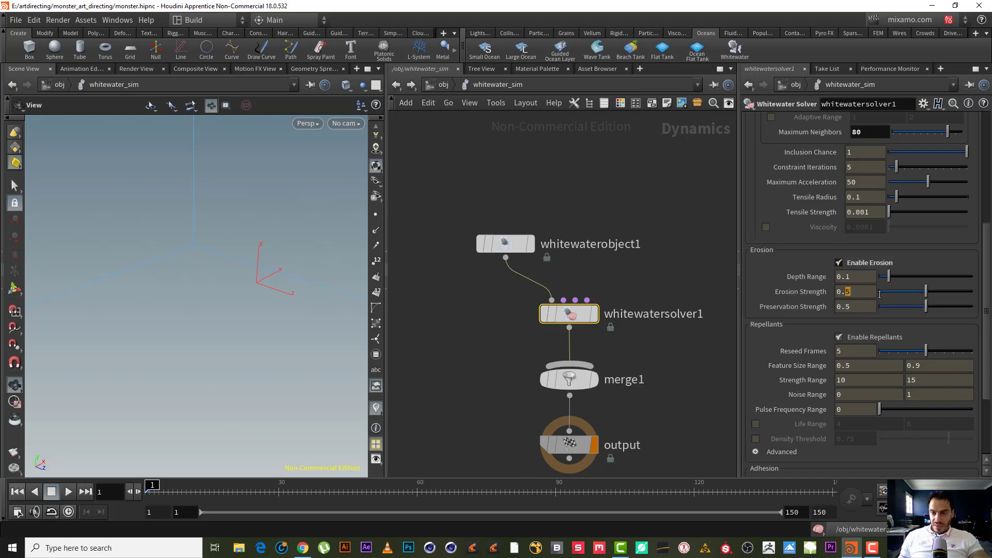
double_click(845, 291)
click(841, 309)
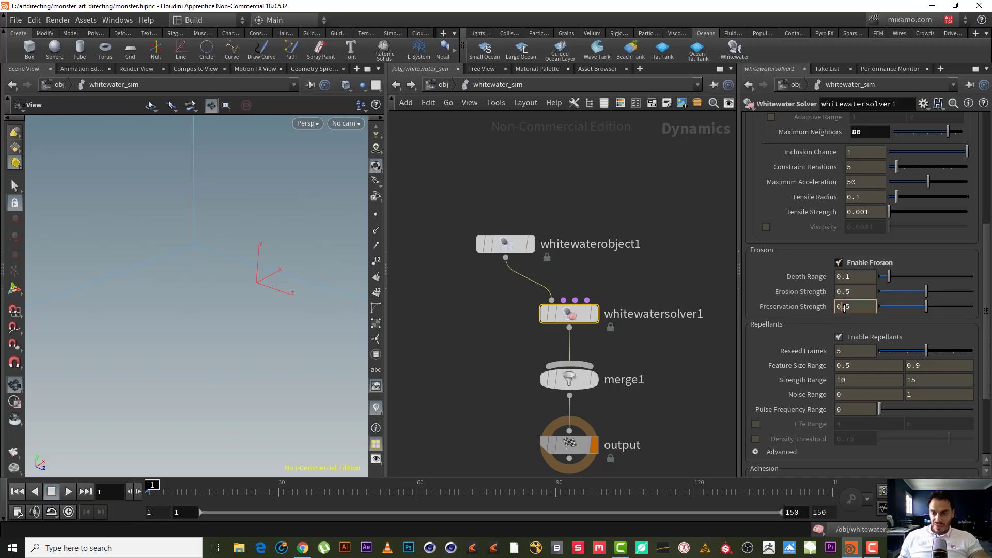
double_click(875, 307)
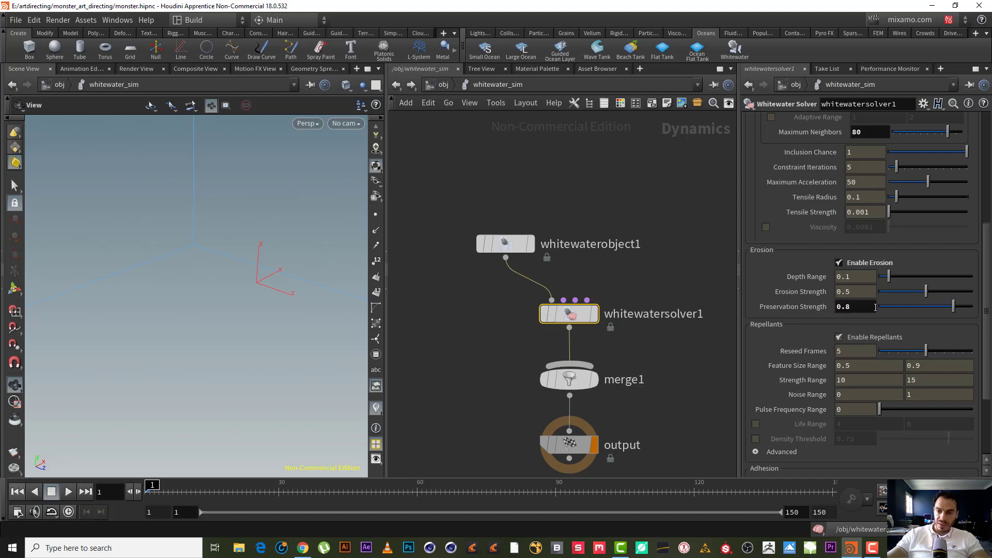
text(8)
key(Return)
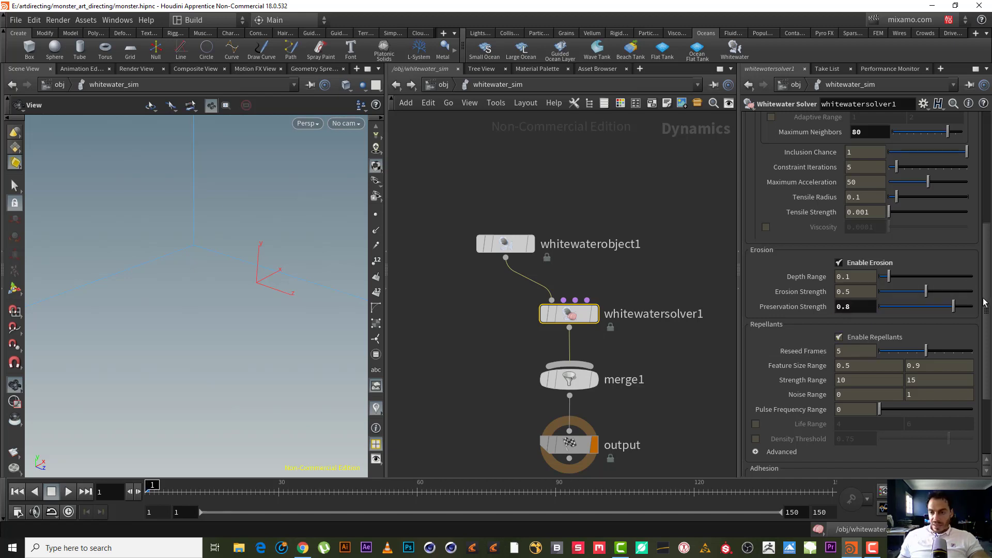
Step: Lower the repellant Feature Size Range minimum to 0.2, leaving Life Range off
scroll(988, 327, down, 2)
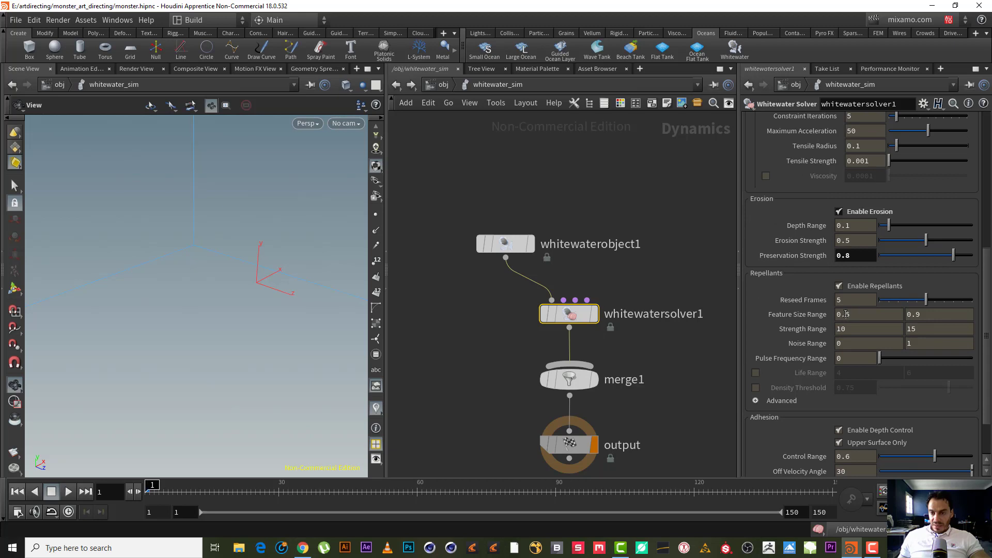
double_click(867, 318)
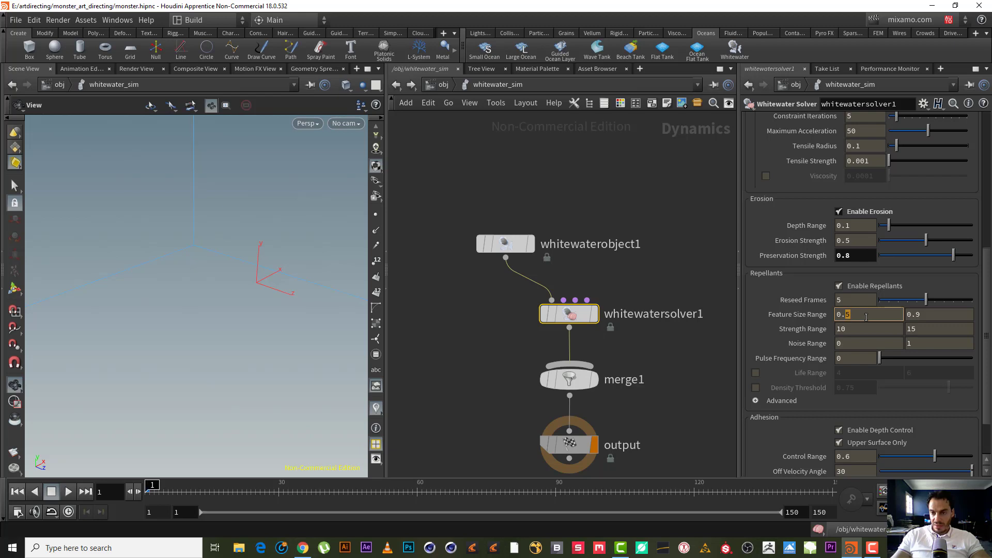
text(2)
key(Return)
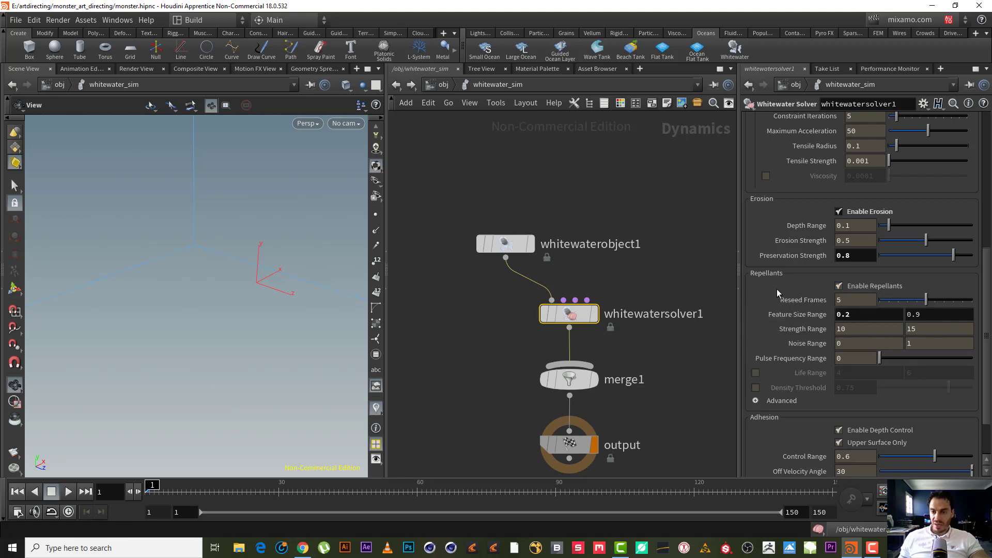
click(756, 372)
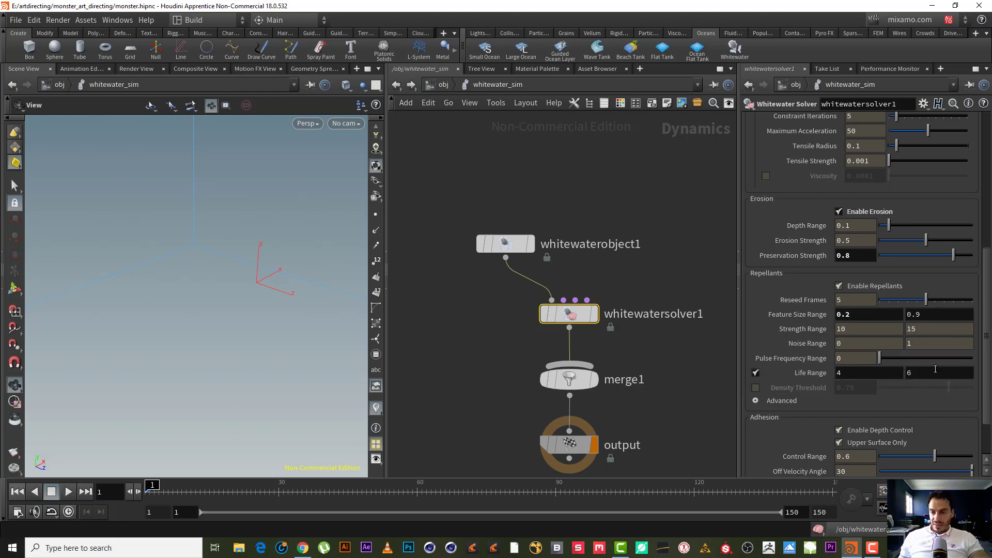
click(756, 373)
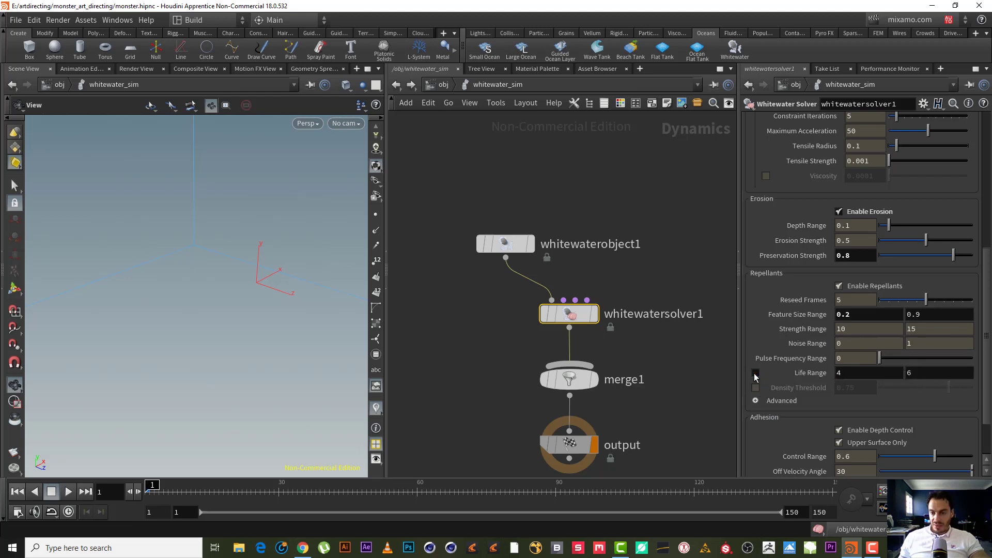
Step: Expand the repellant Advanced settings and try Match Radius Distribution with a ramp key
click(755, 400)
scroll(755, 399, down, 5)
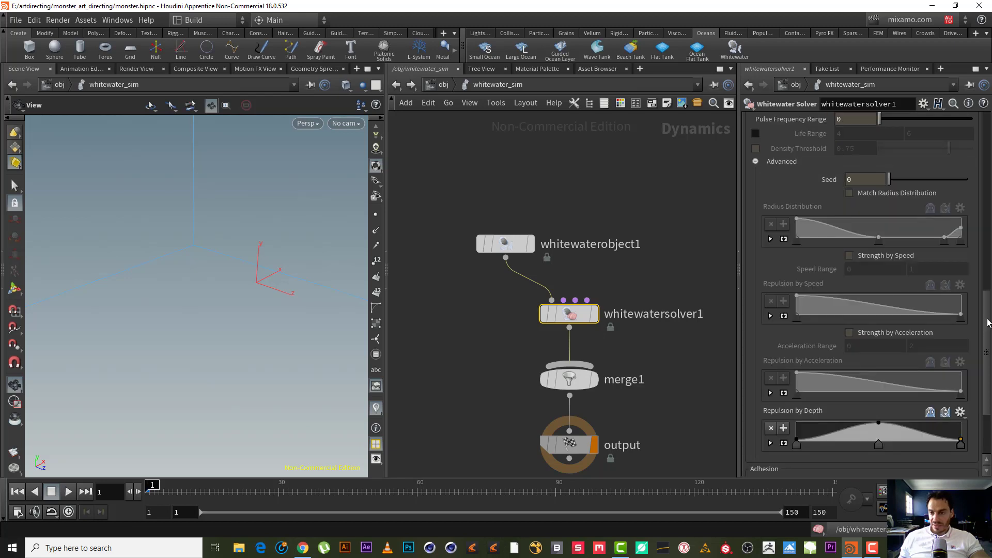
scroll(827, 389, up, 3)
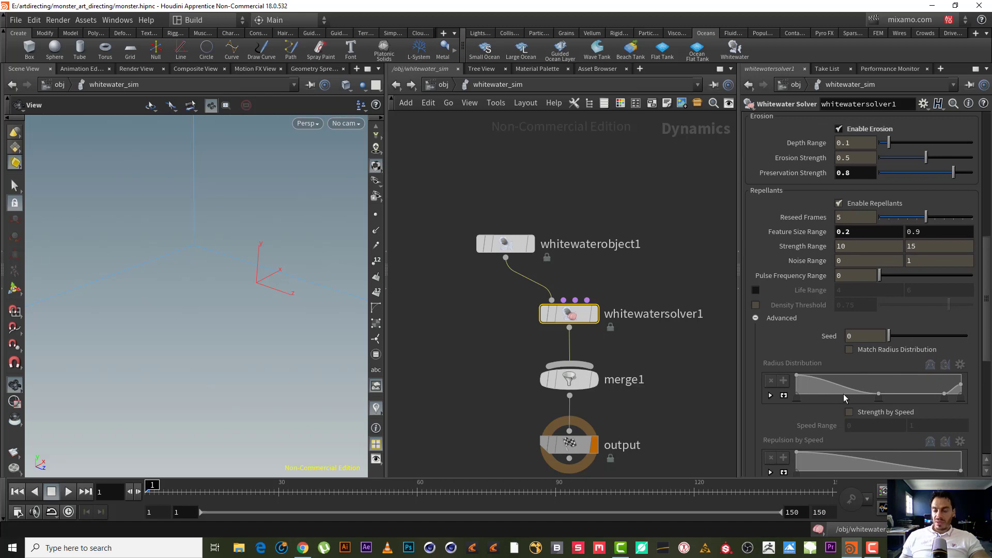
click(848, 350)
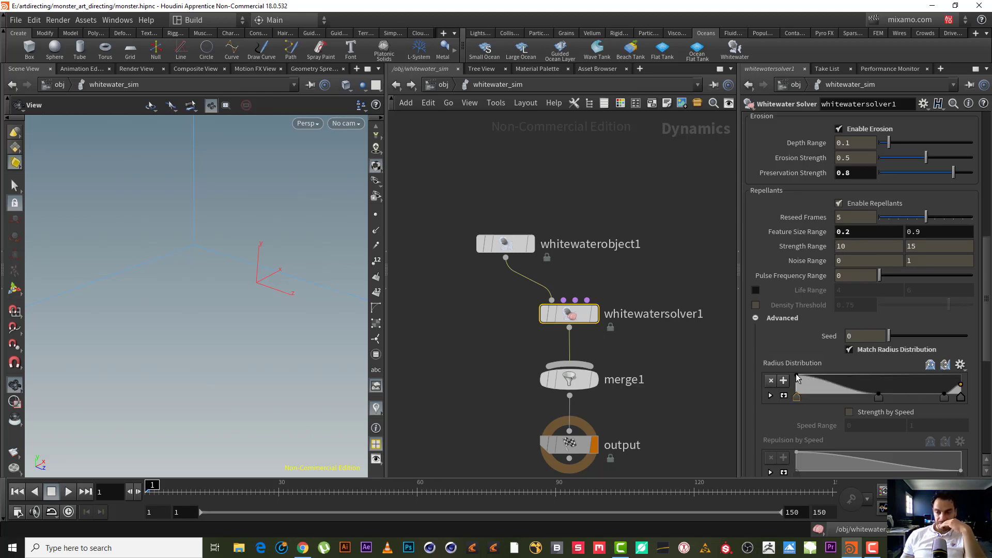
click(878, 396)
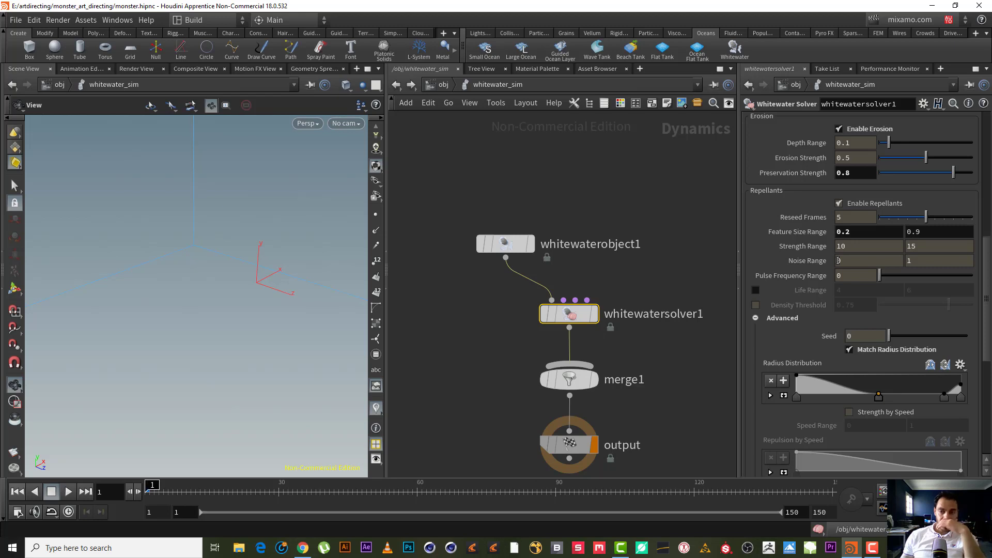
Step: Keep Feature Size Range at 0.2 to 0.9 and switch Match Radius Distribution off
double_click(850, 232)
click(863, 232)
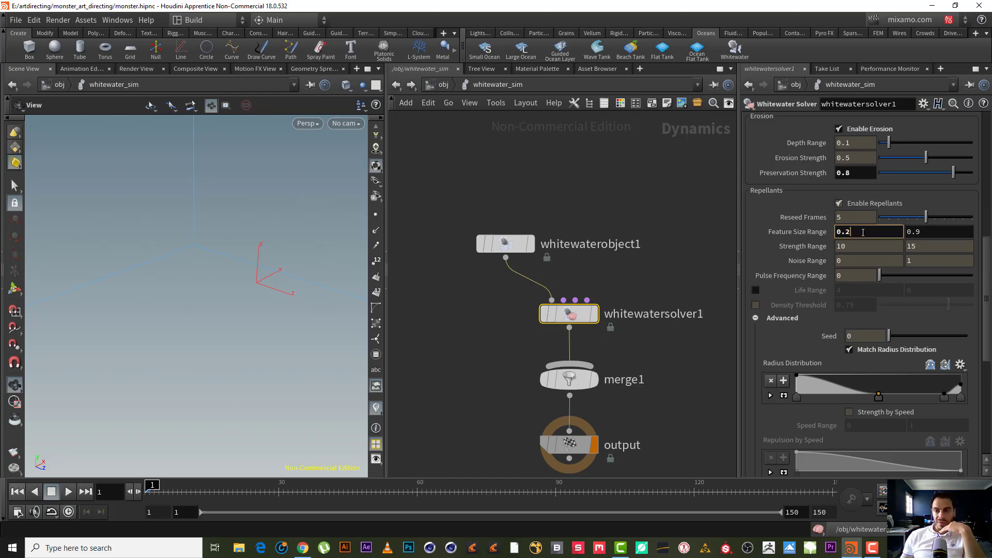
drag(922, 234, 911, 233)
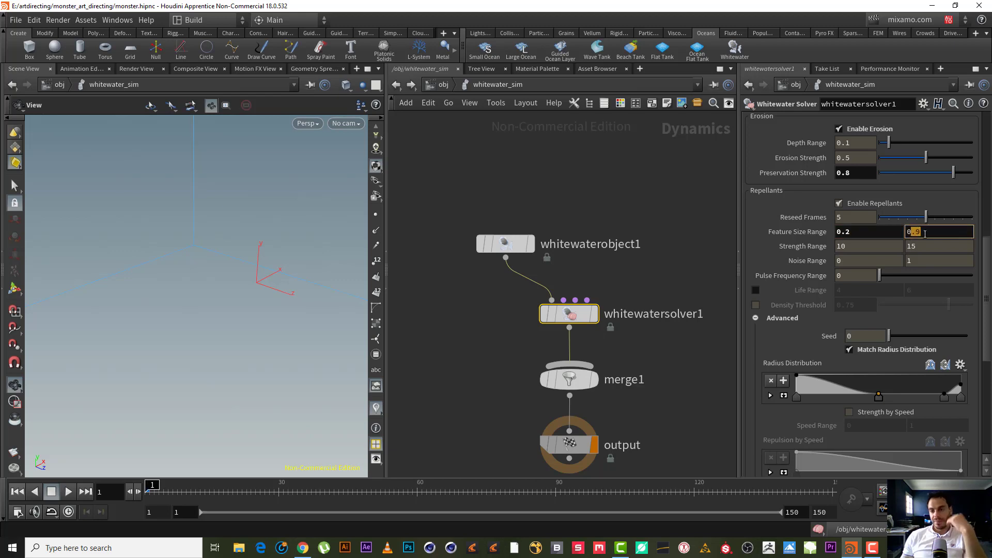
click(863, 237)
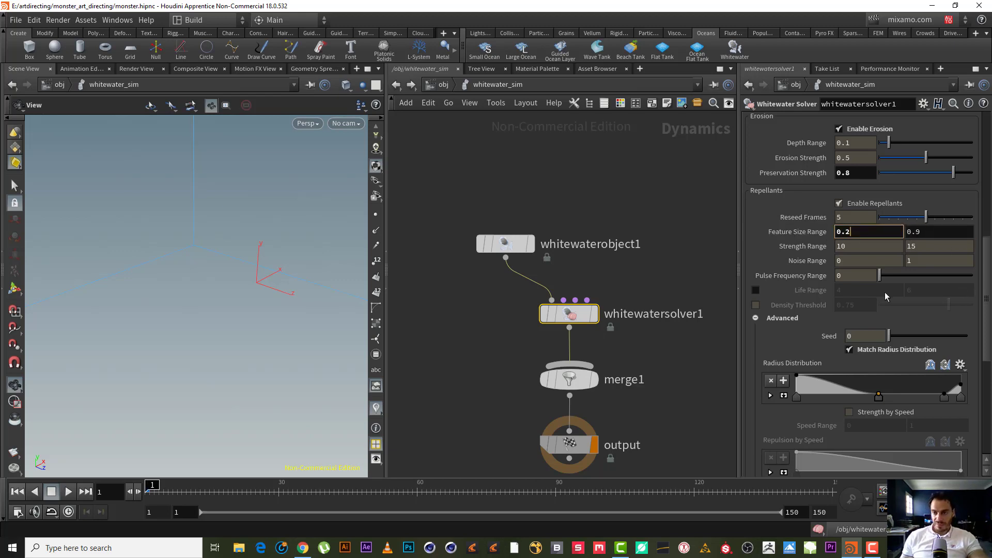
click(849, 349)
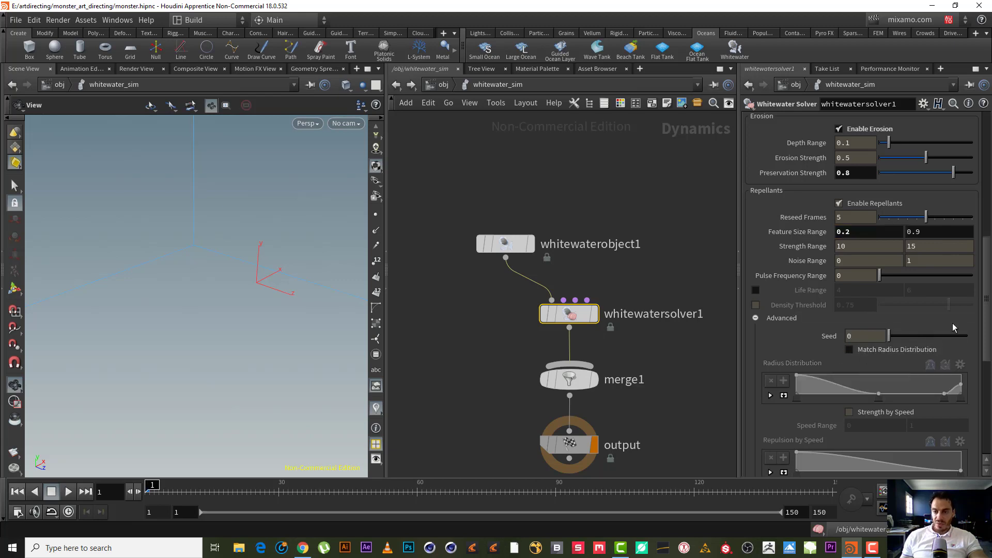
drag(982, 334, 984, 451)
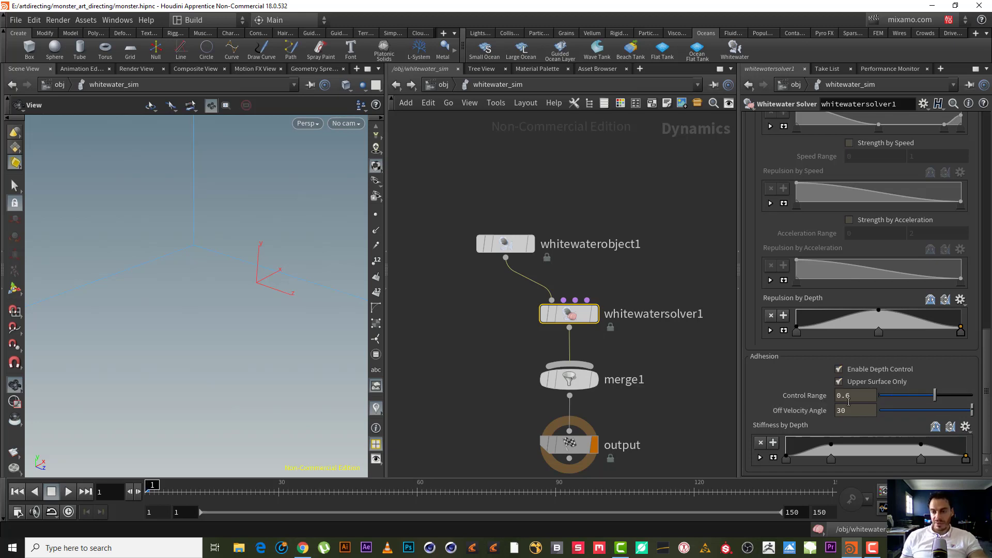
Step: Collapse the Clumping > Advanced section on whitewatersolver1, leaving erosion and repellant settings directly below
drag(990, 425, 976, 122)
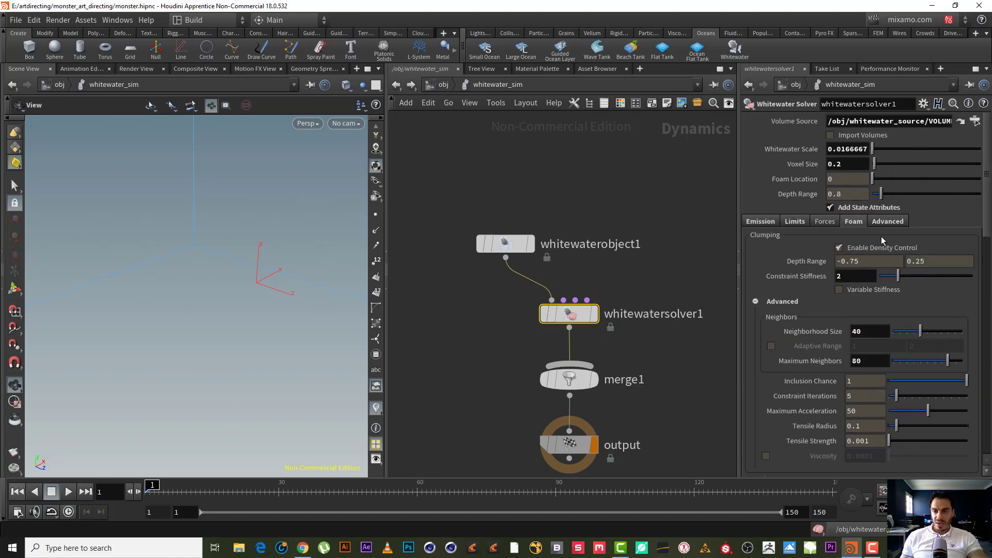
click(756, 301)
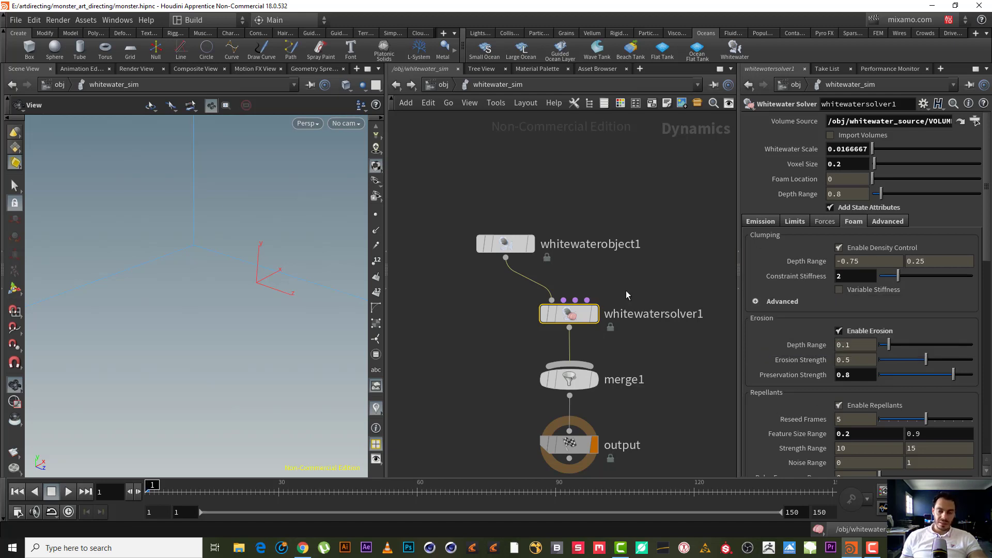
middle_drag(613, 269, 607, 284)
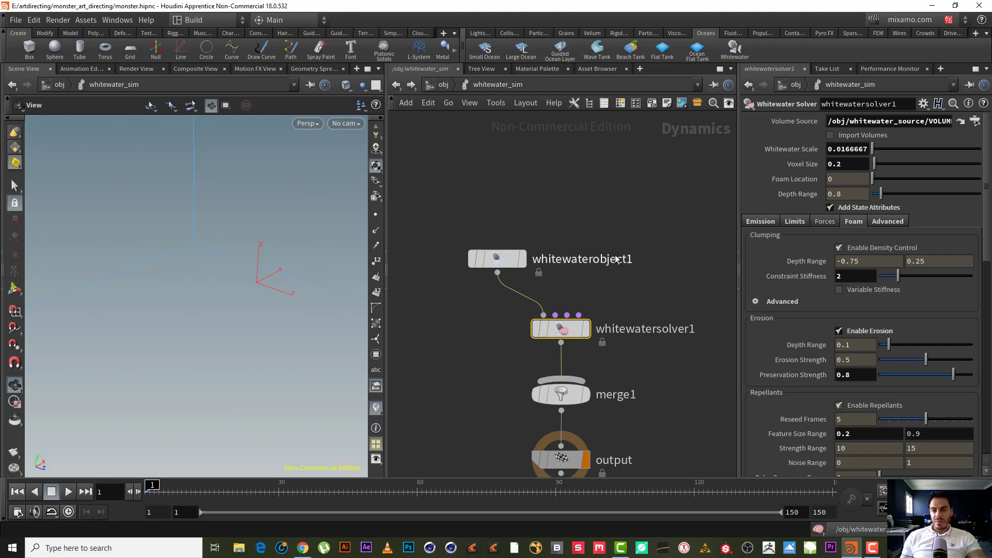
middle_drag(533, 155, 536, 184)
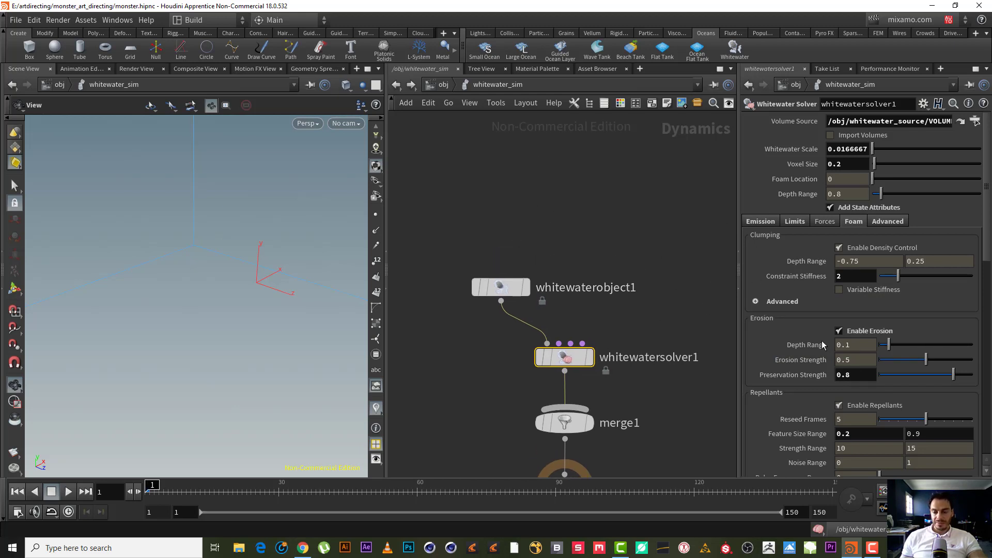